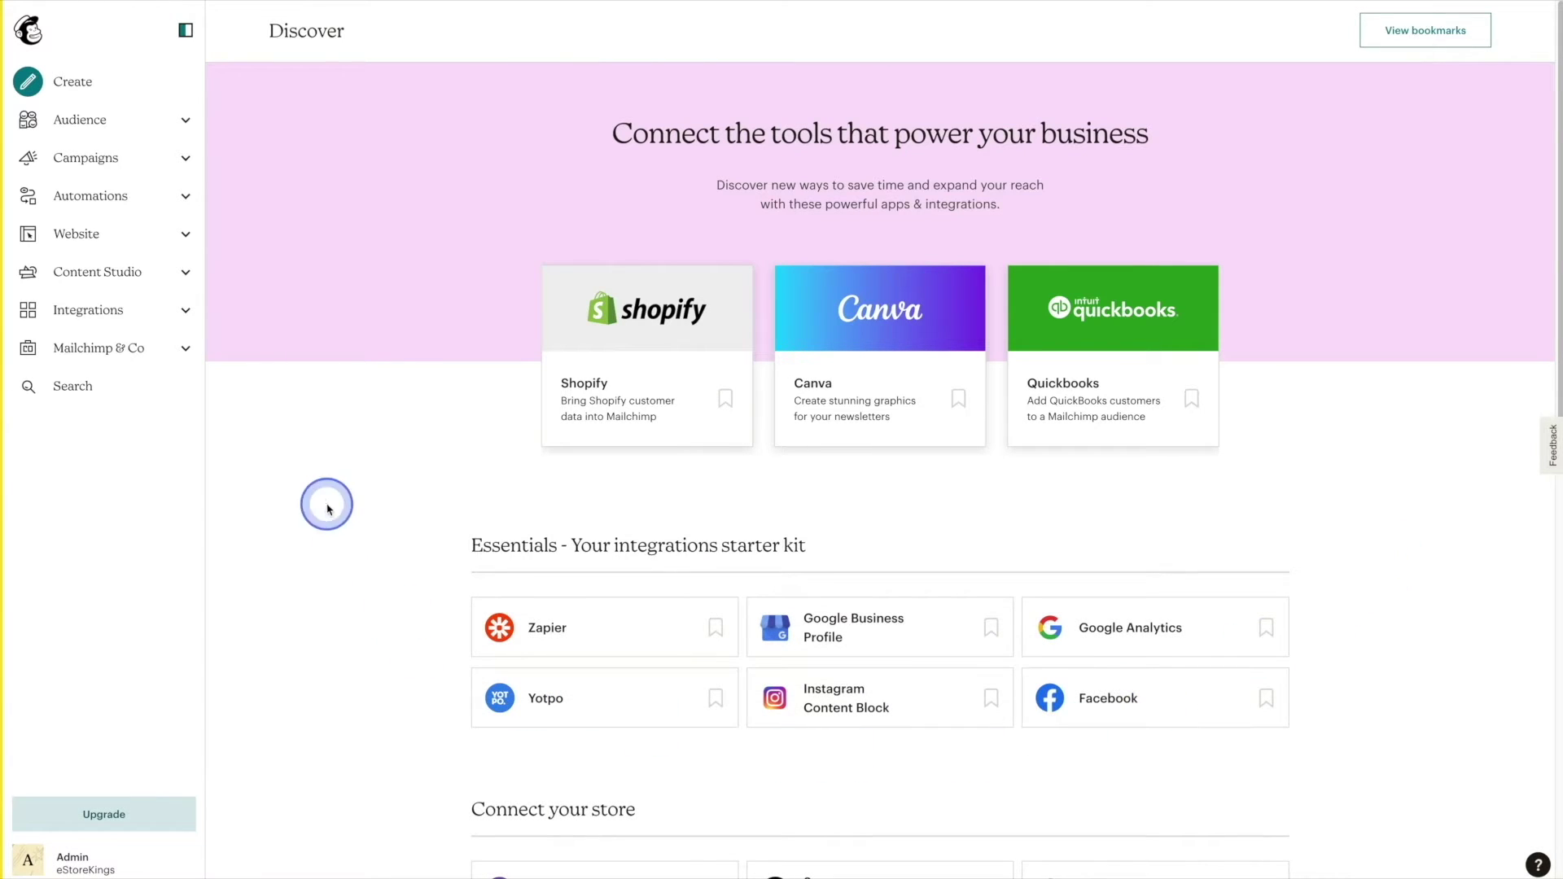
# Step: Start a contact import for the eStoreKings audience and choose file upload as the import method
pyautogui.click(185, 121)
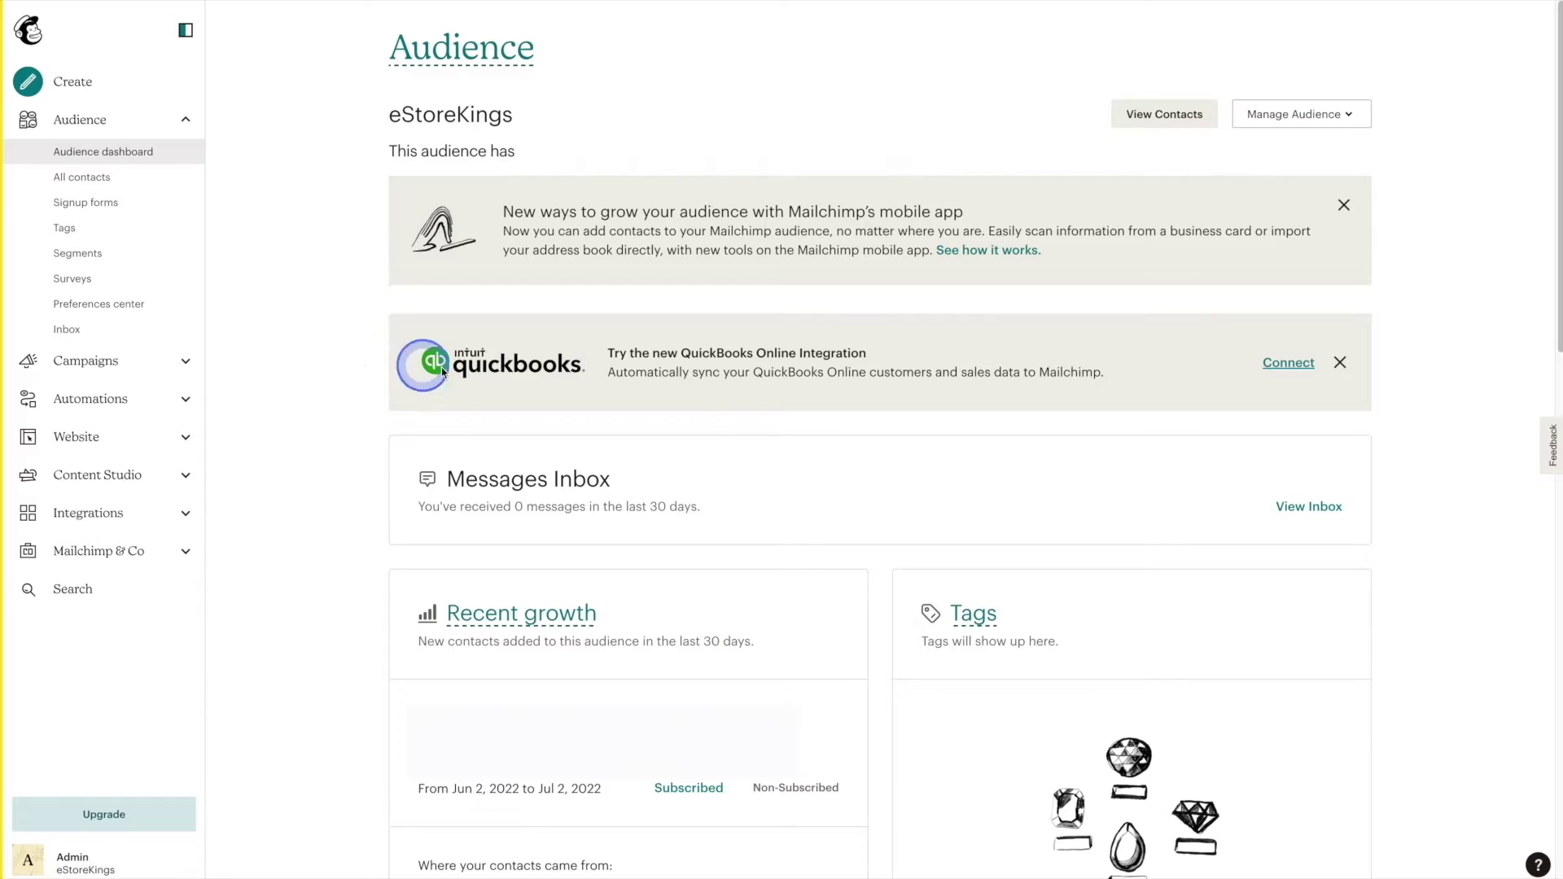
pyautogui.click(1356, 118)
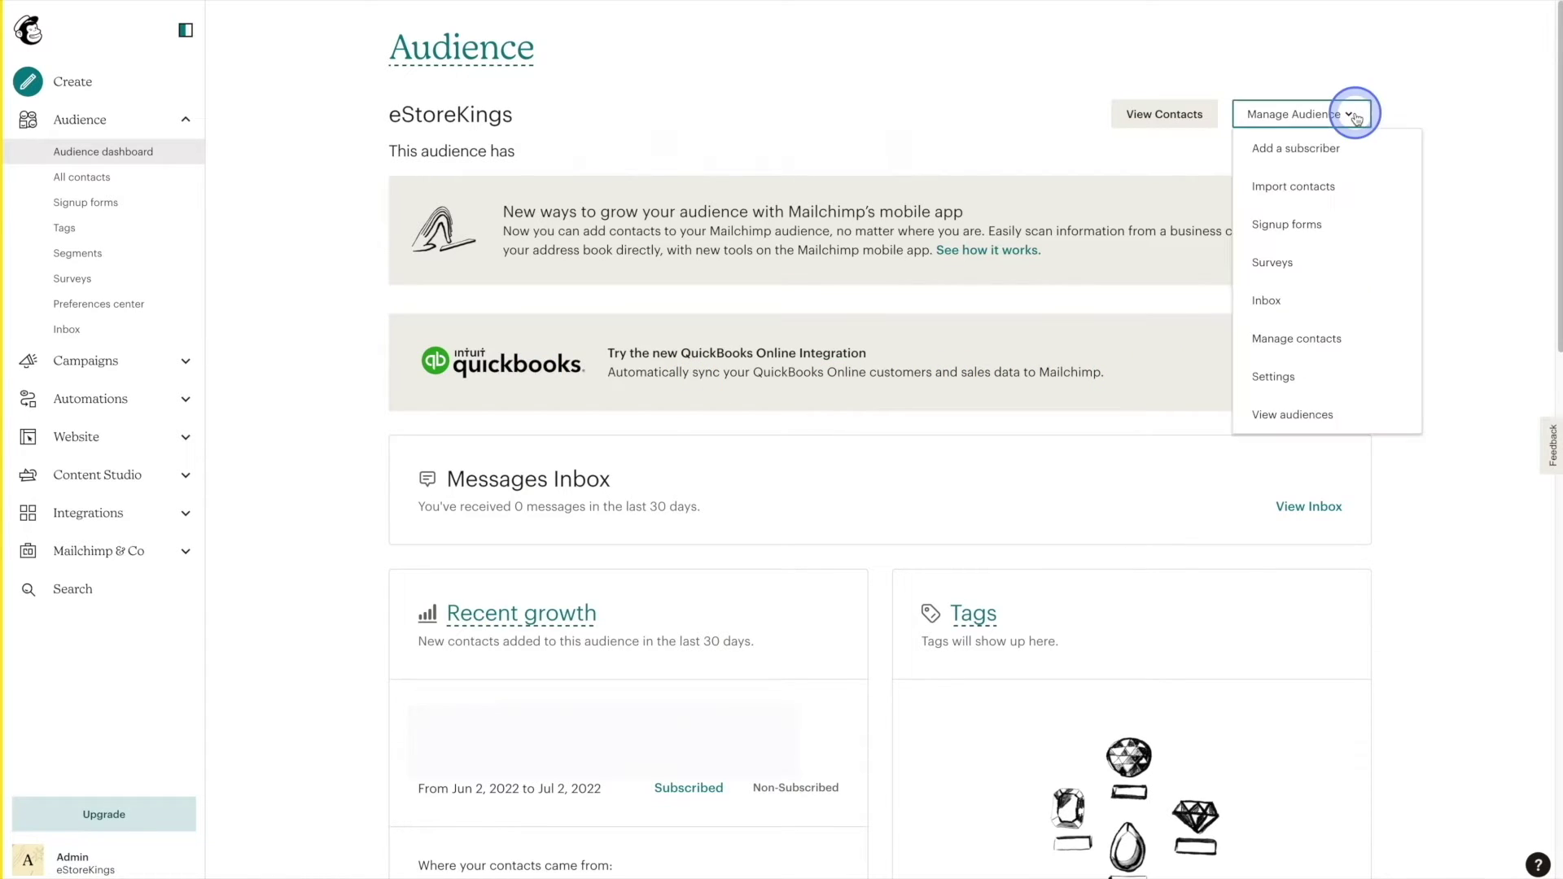
pyautogui.click(1359, 189)
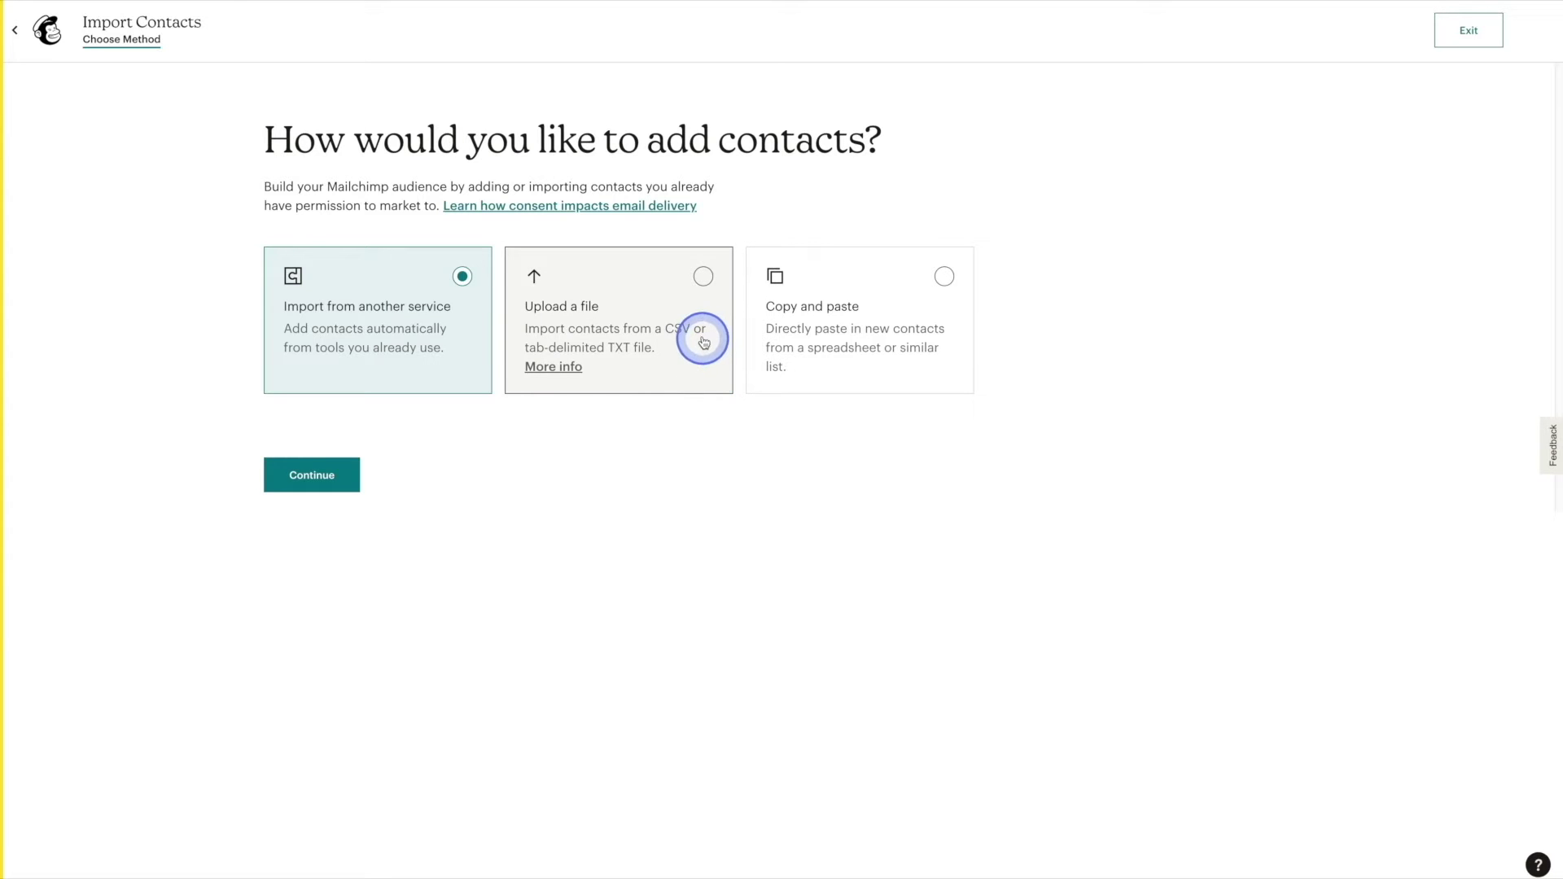
pyautogui.click(703, 278)
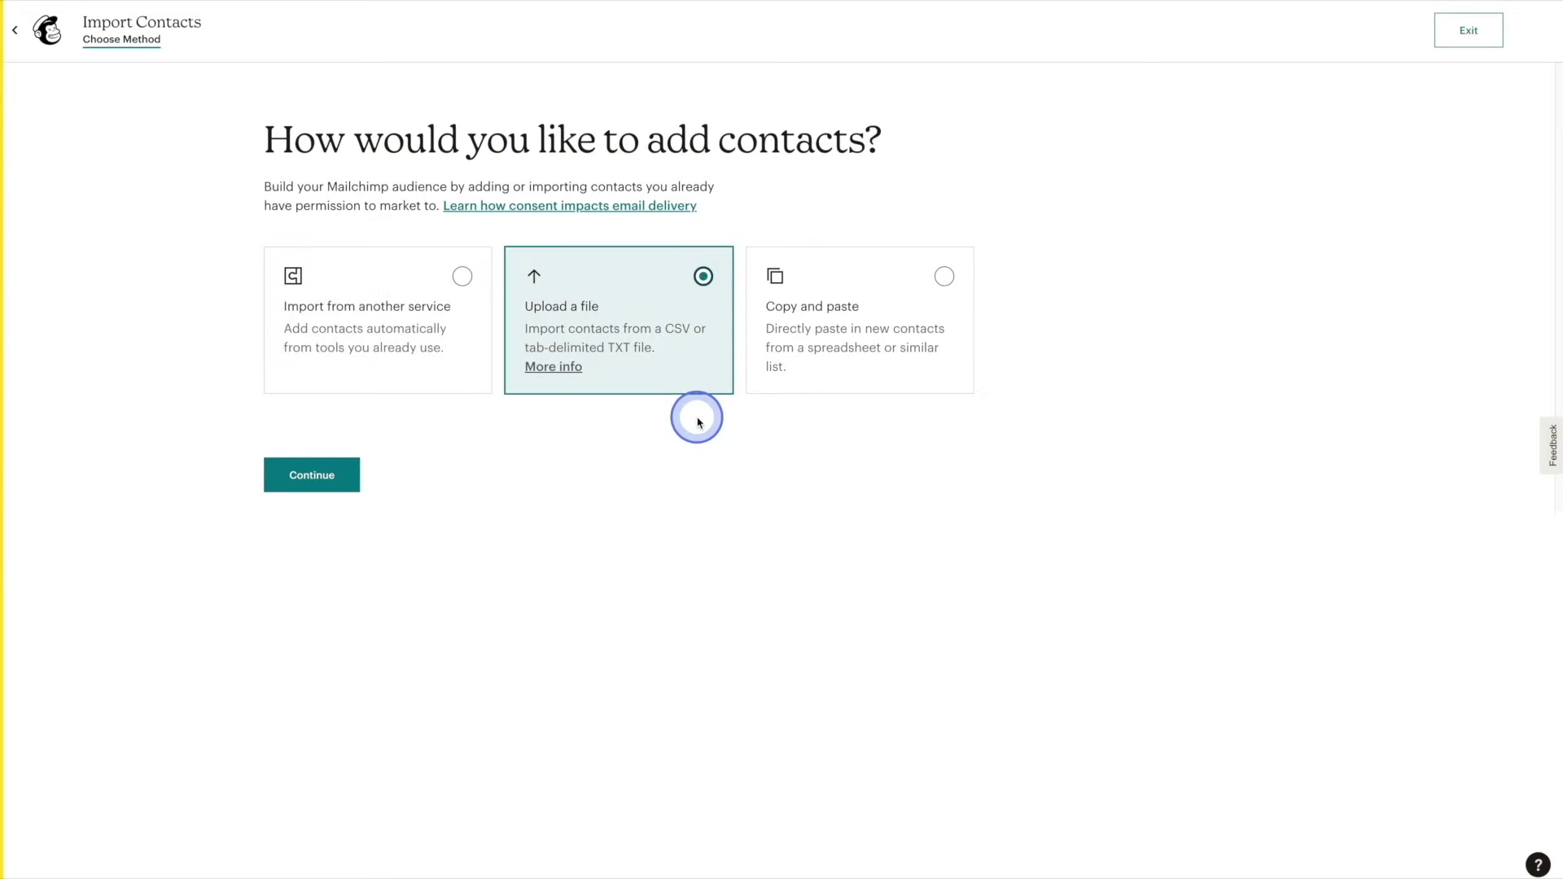
pyautogui.click(311, 478)
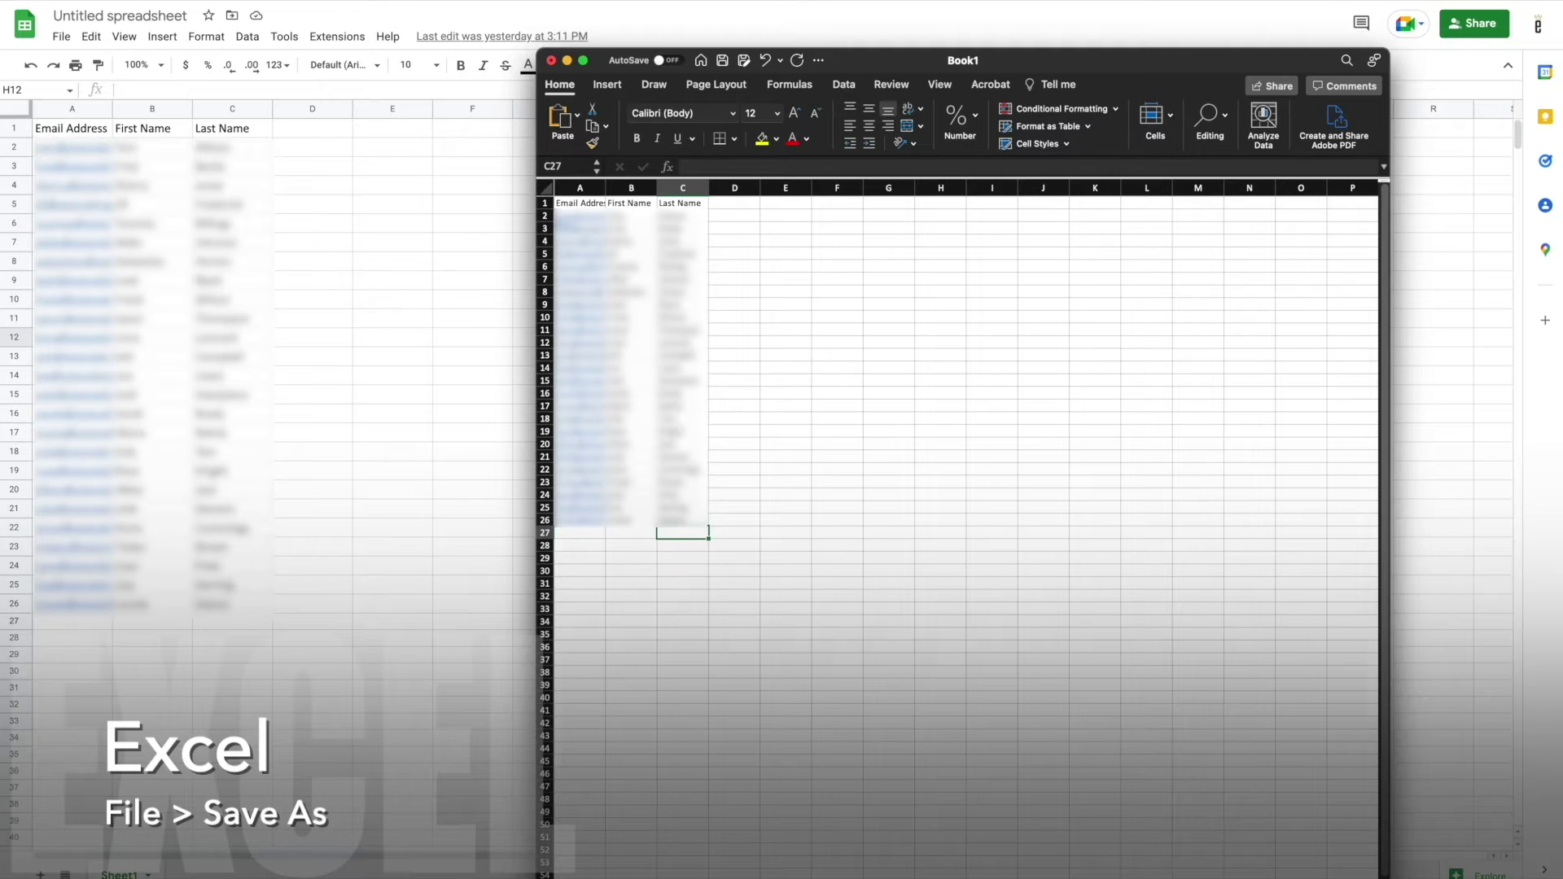
# Step: In Excel, save the contact workbook as Book1.csv in Documents using the CSV UTF-8 (Comma delimited) format
pyautogui.press('super+shift+s')
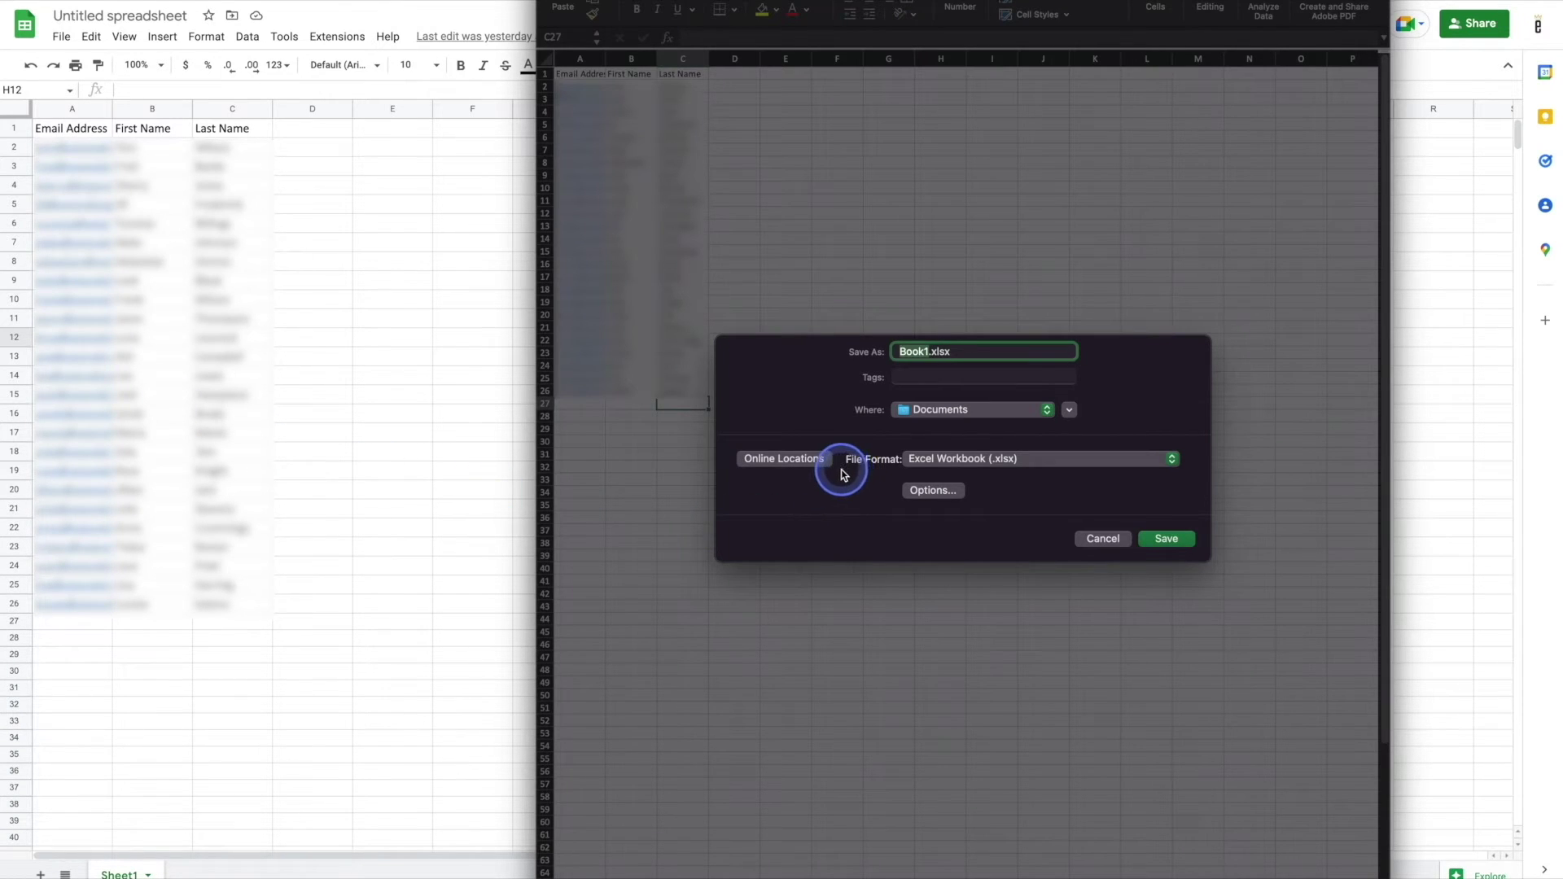
pyautogui.click(1010, 461)
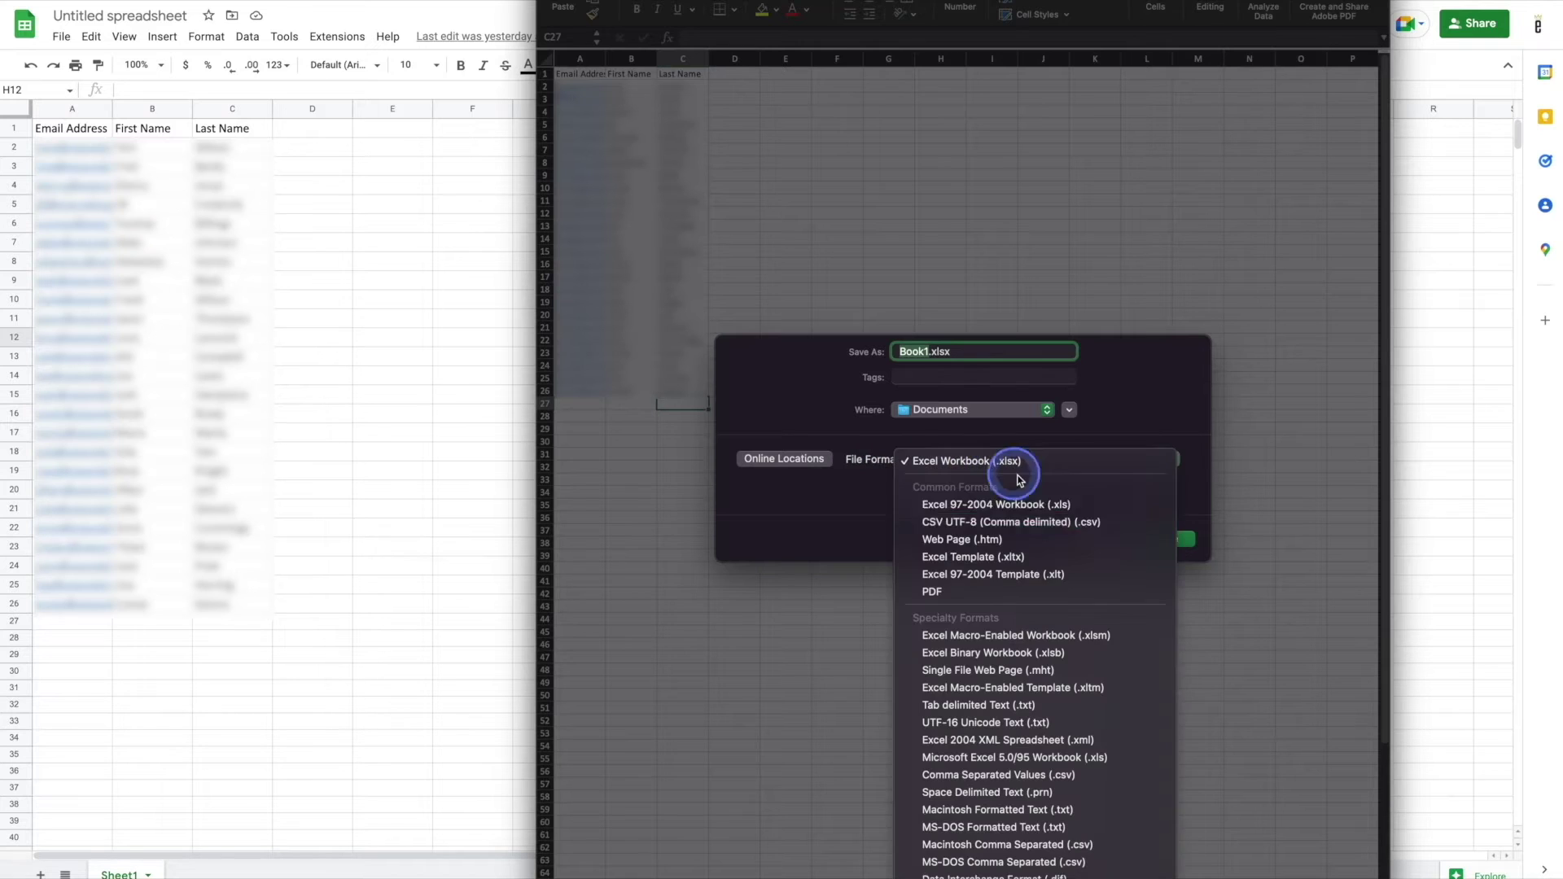
pyautogui.click(1120, 523)
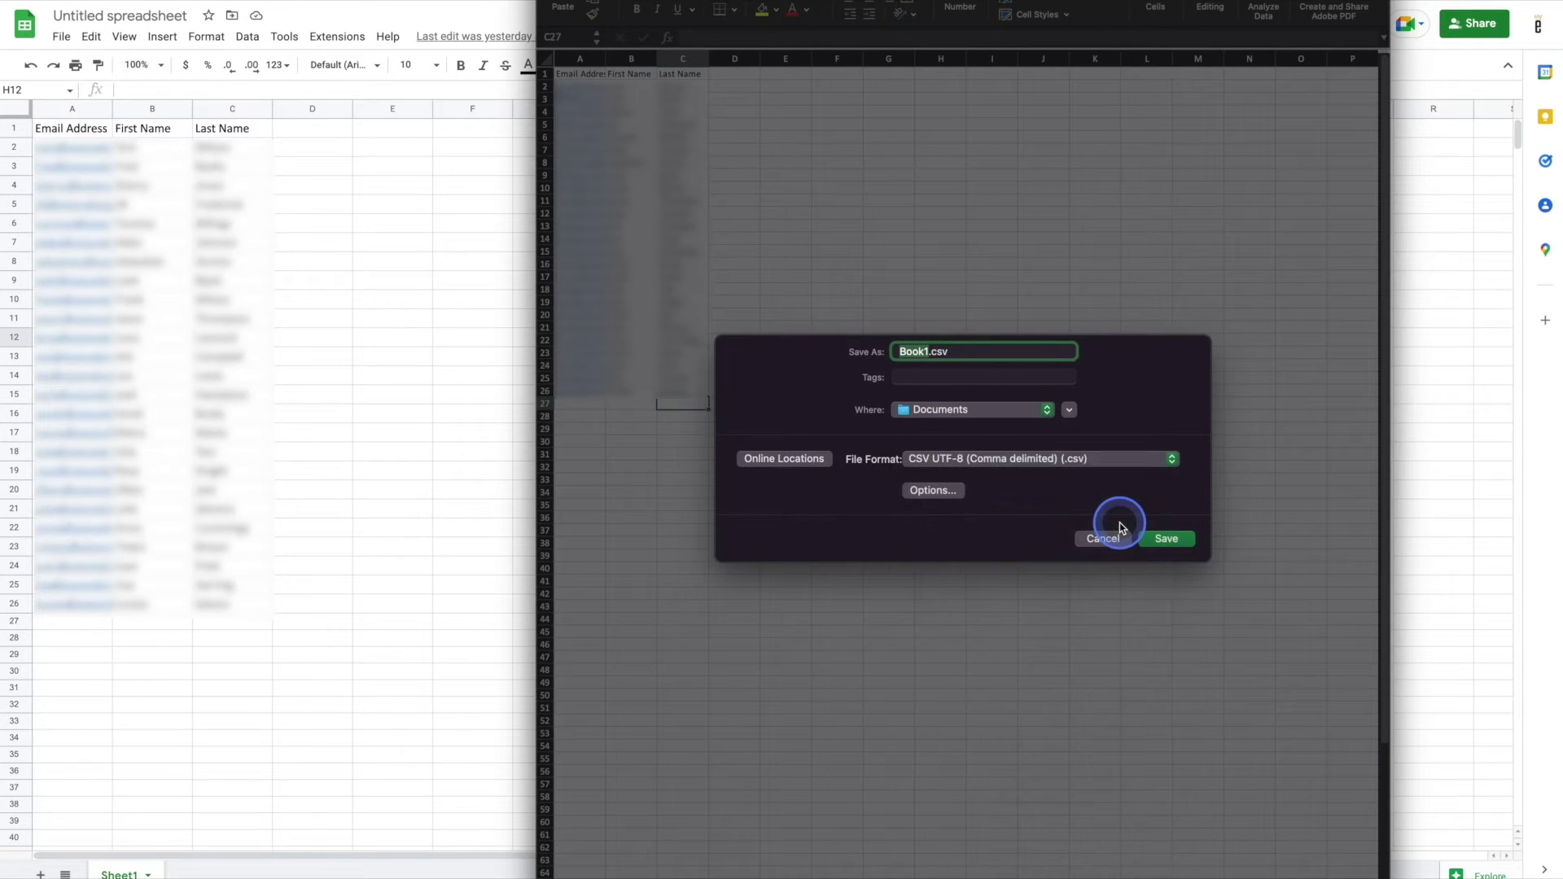
pyautogui.click(1167, 540)
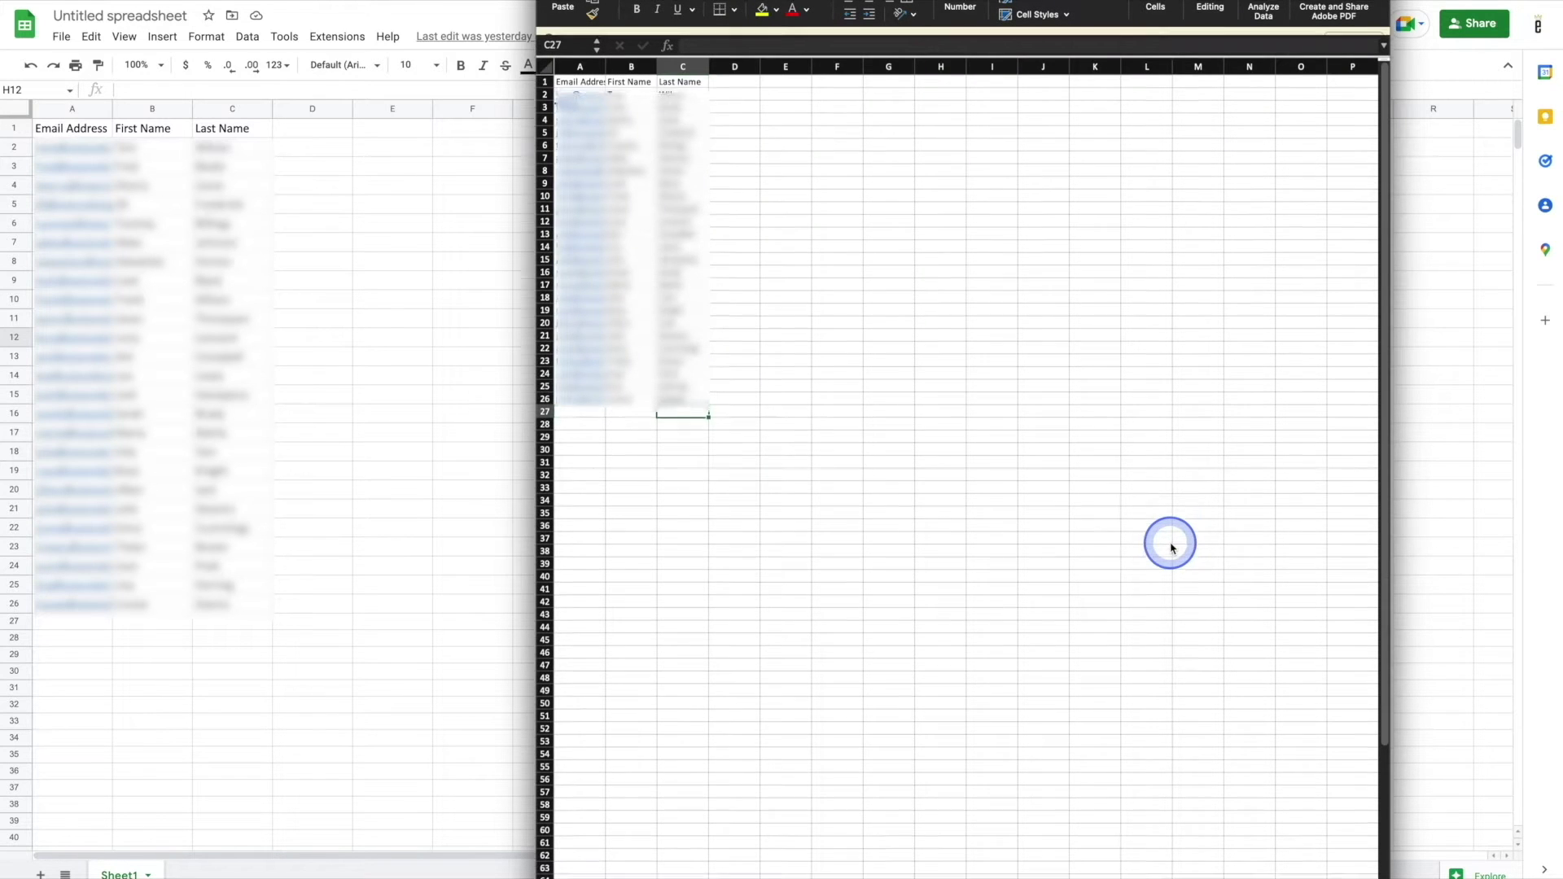
# Step: Switch to the Google Sheets contact list and download it as Comma Separated Values (.csv)
pyautogui.click(373, 444)
pyautogui.click(366, 433)
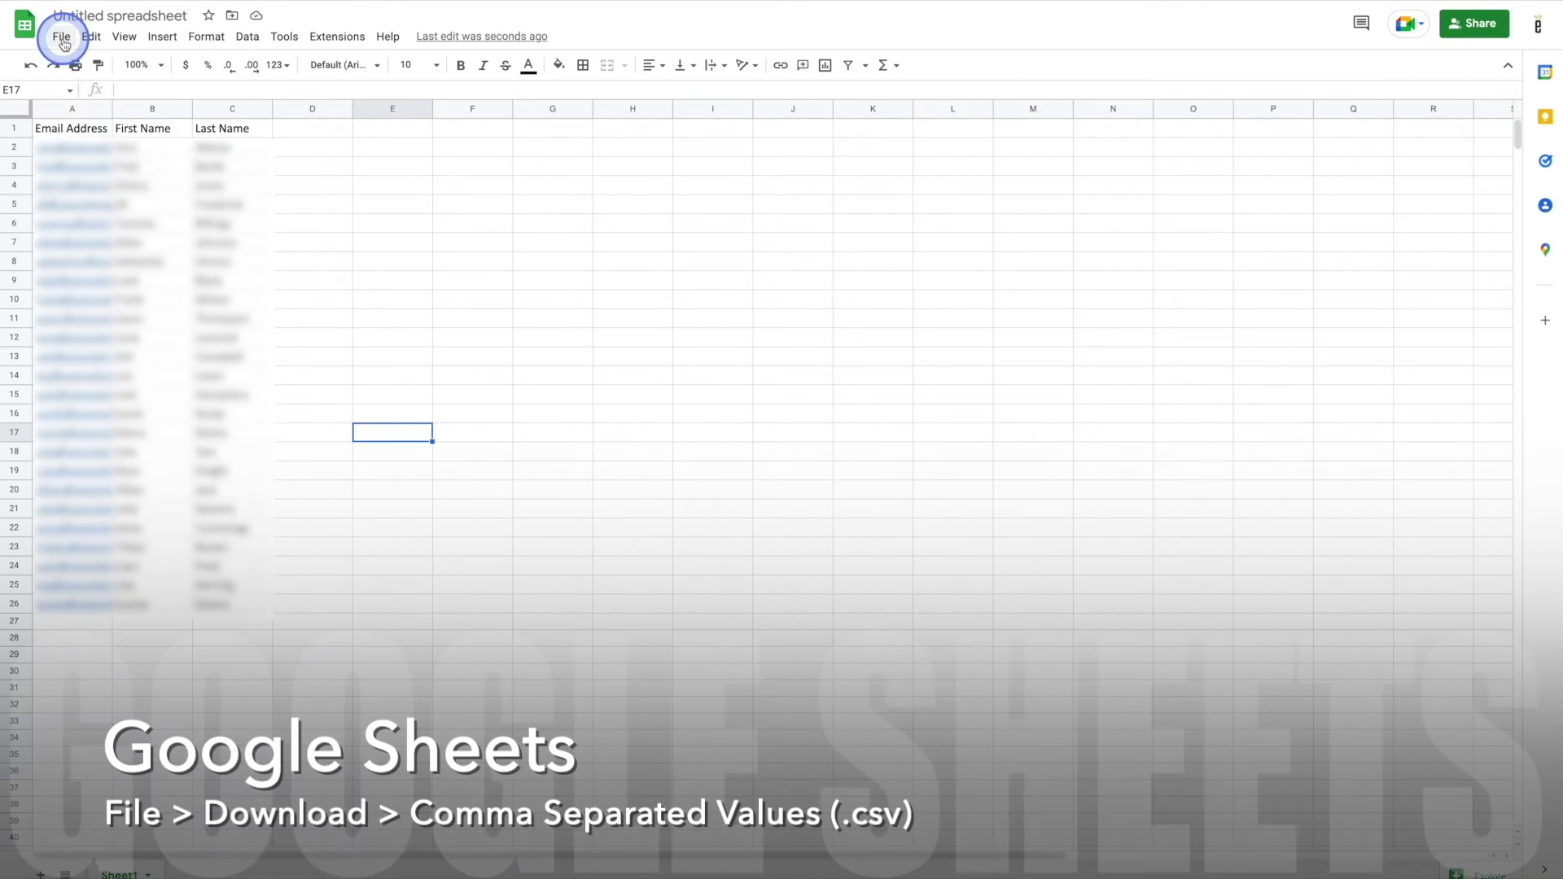
pyautogui.click(62, 38)
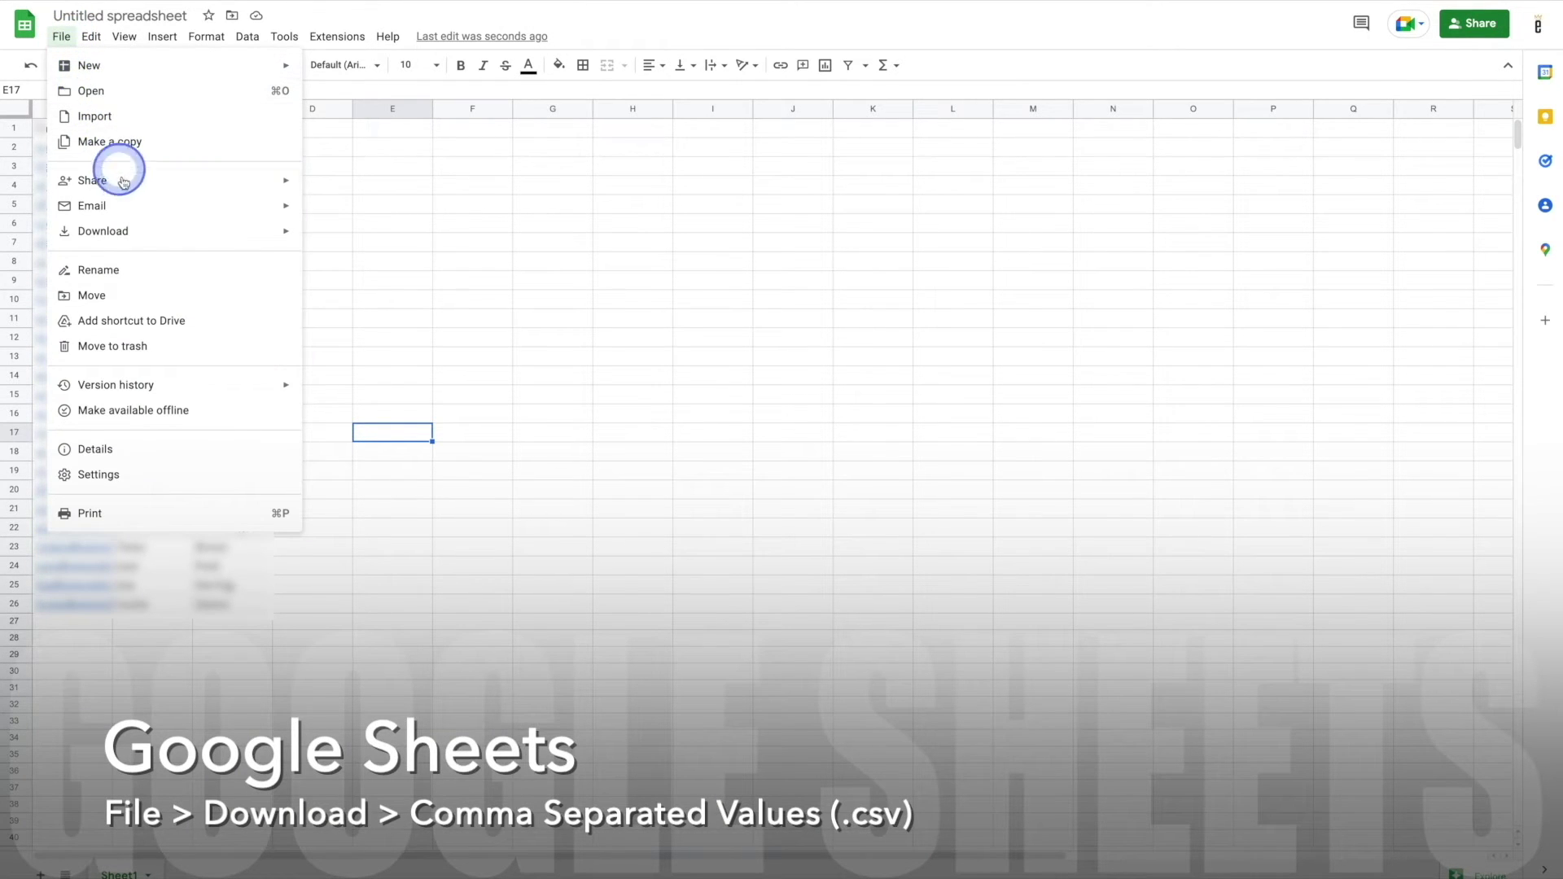
pyautogui.moveTo(140, 231)
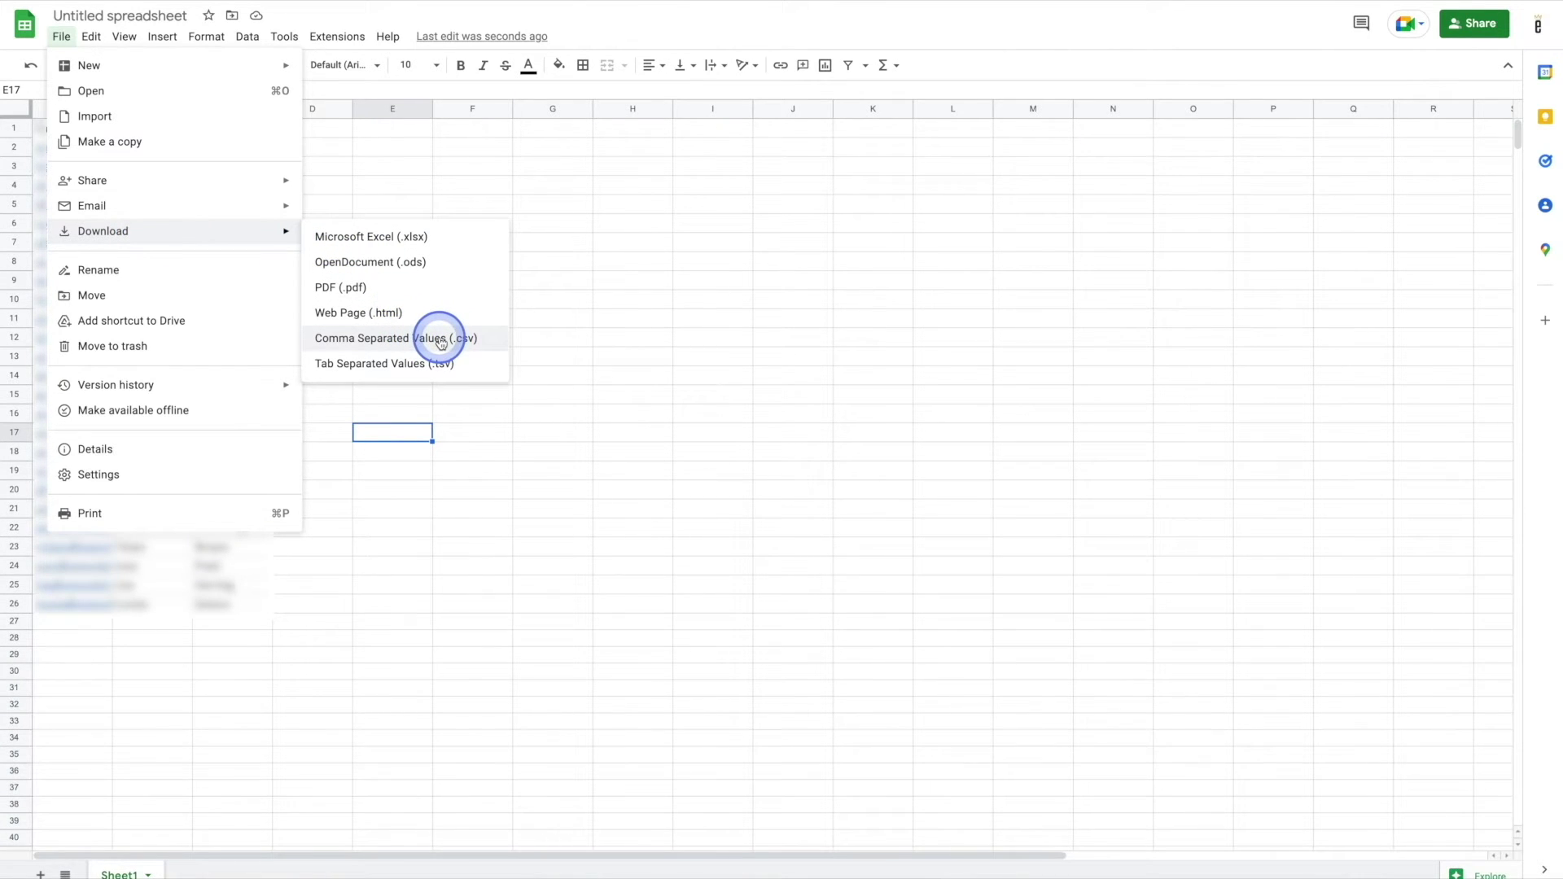
pyautogui.click(440, 342)
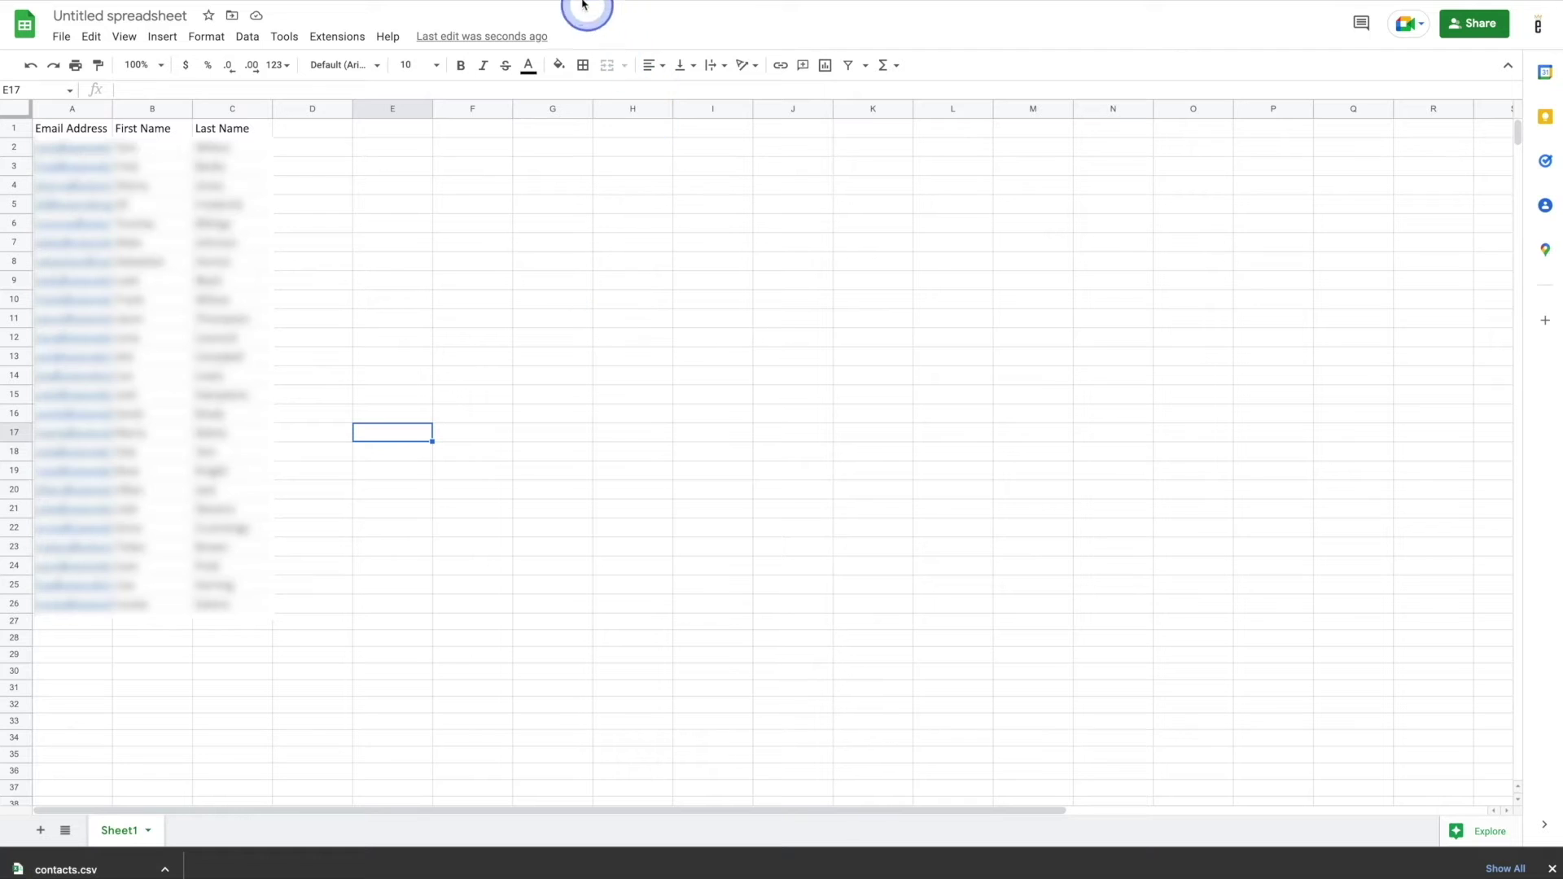
# Step: Switch back to Mailchimp, upload contacts.csv to the import and proceed to organizing the contacts
pyautogui.hotkey('ctrl', 'Tab')
pyautogui.click(575, 261)
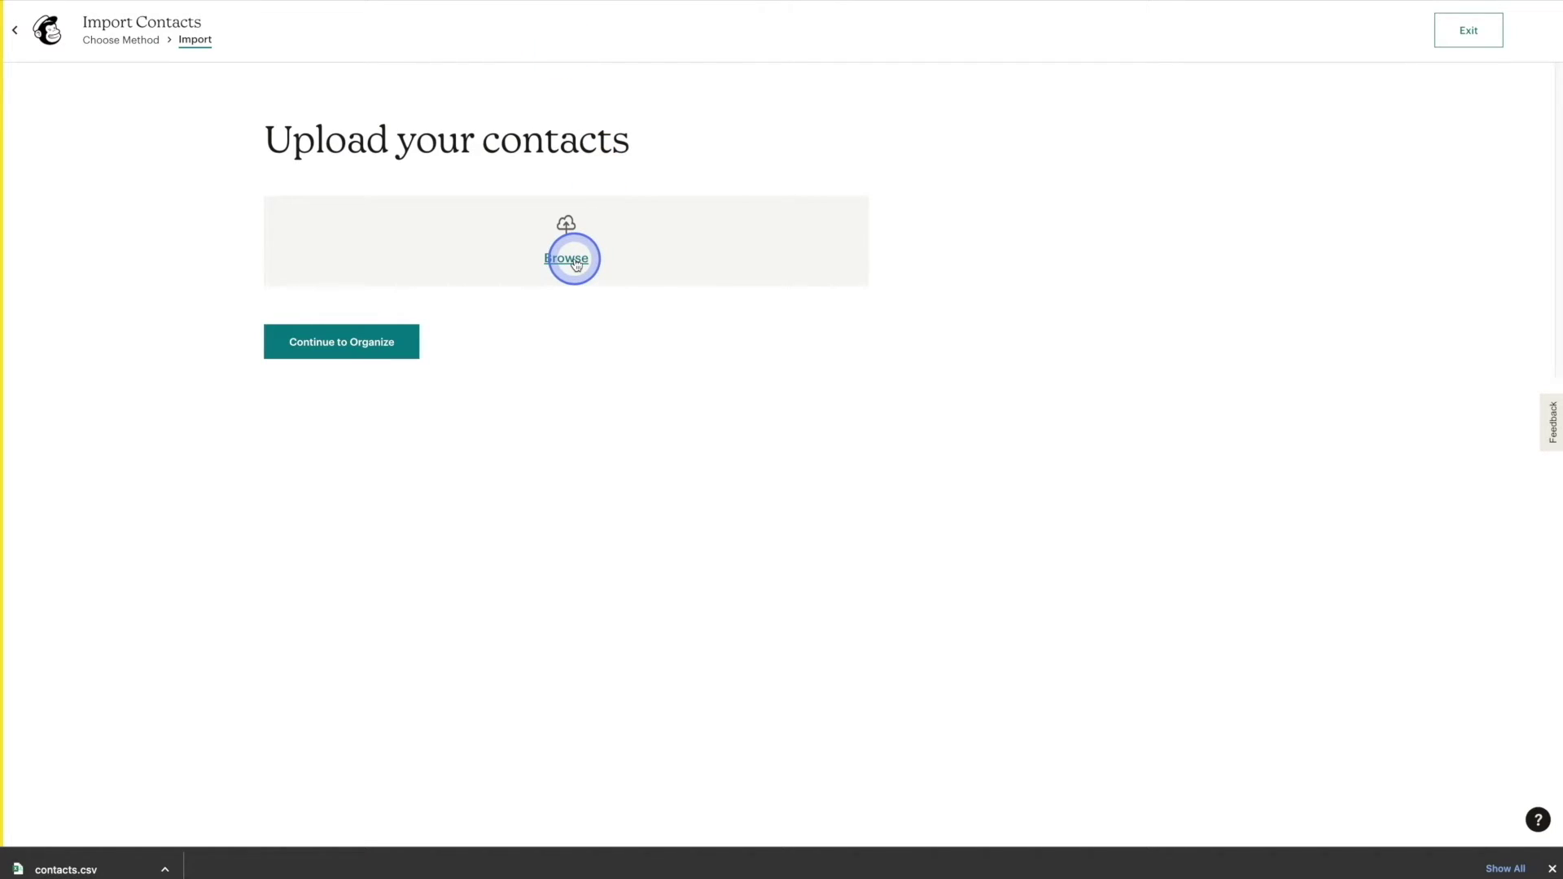
pyautogui.doubleClick(1087, 499)
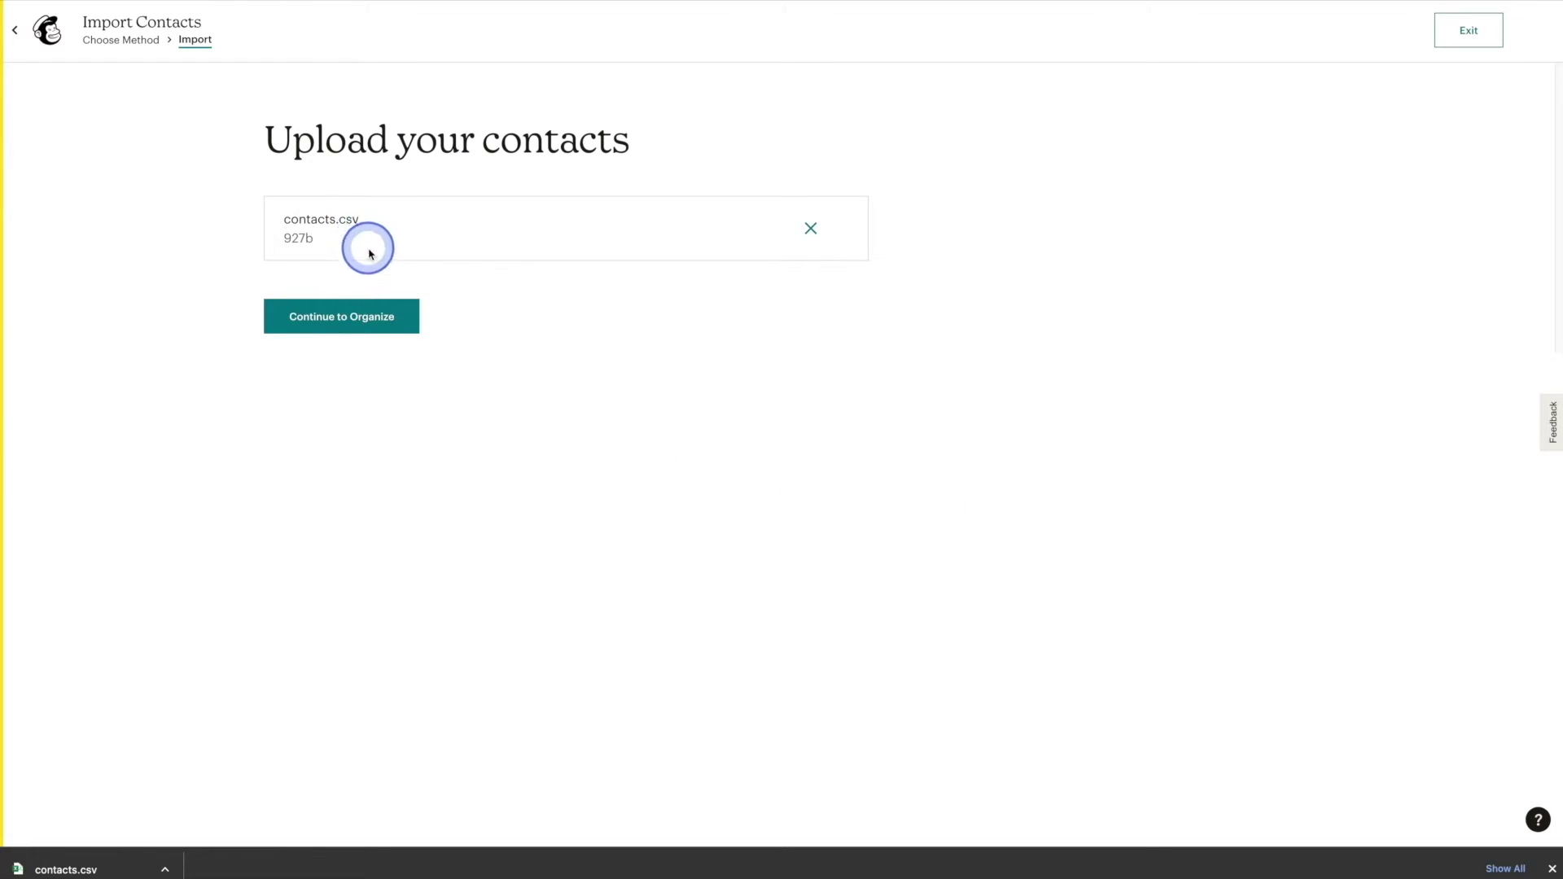
pyautogui.click(379, 329)
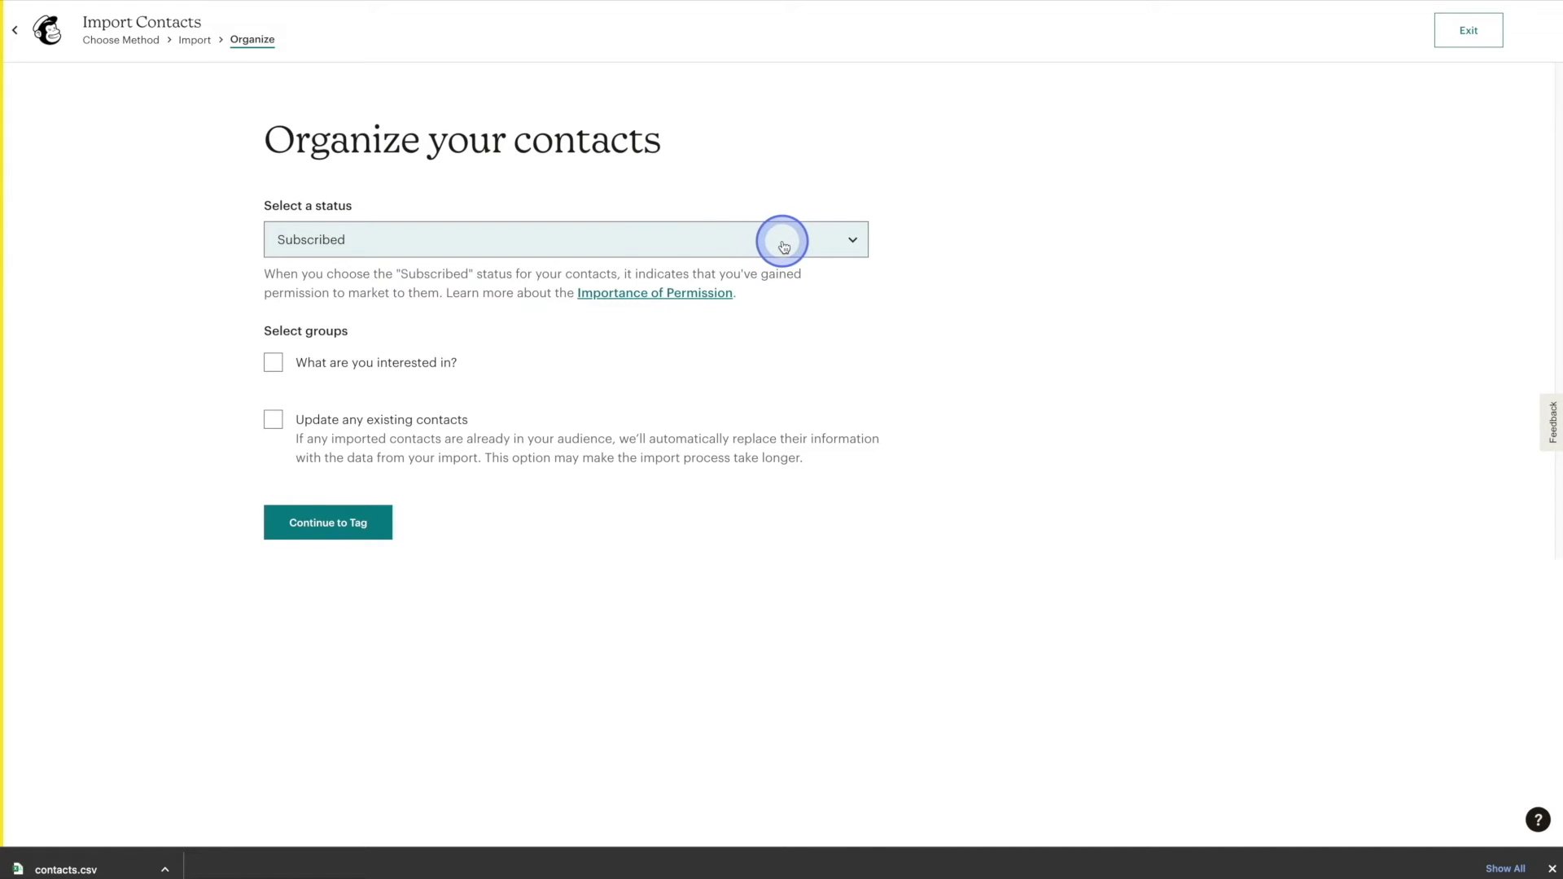
# Step: Give the imported contacts the Subscribed status and assign them to the Digital Marketing group under "What are you interested in?"
pyautogui.click(783, 247)
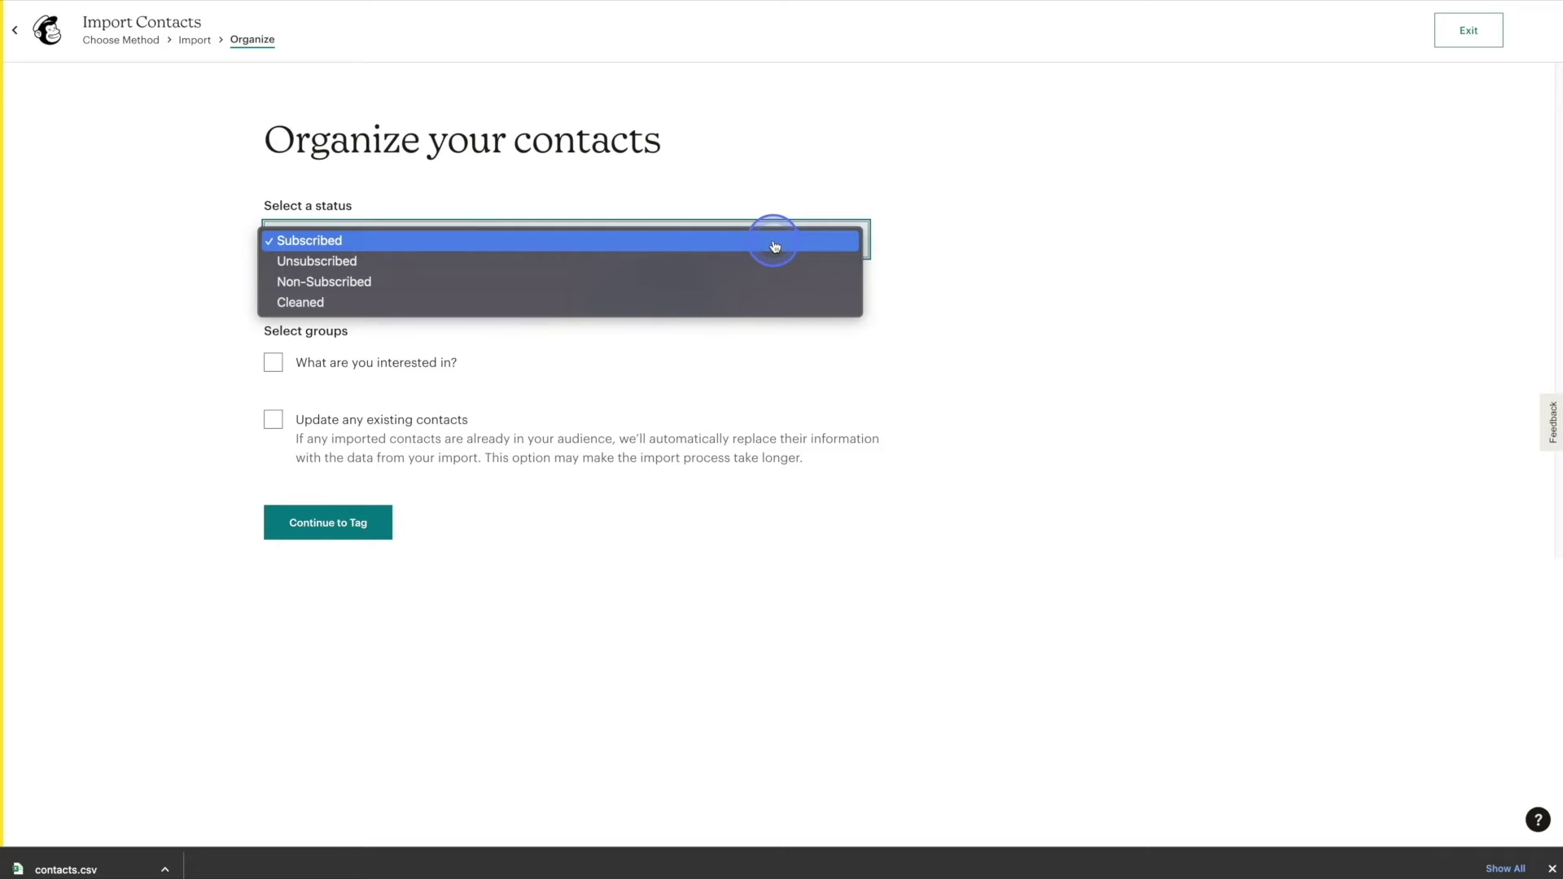
pyautogui.click(775, 241)
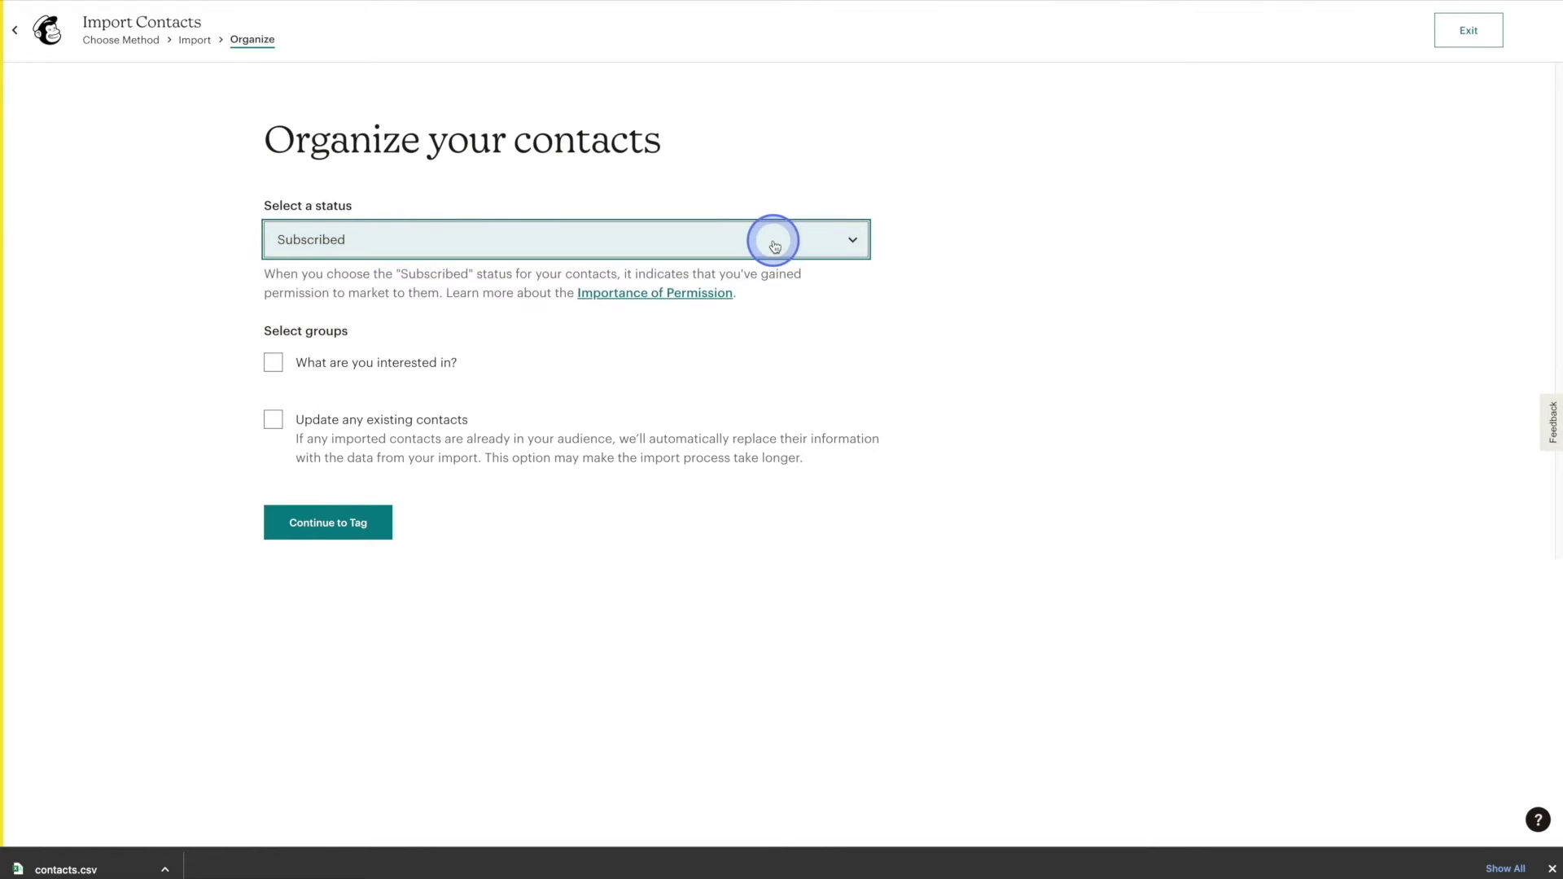
pyautogui.click(751, 345)
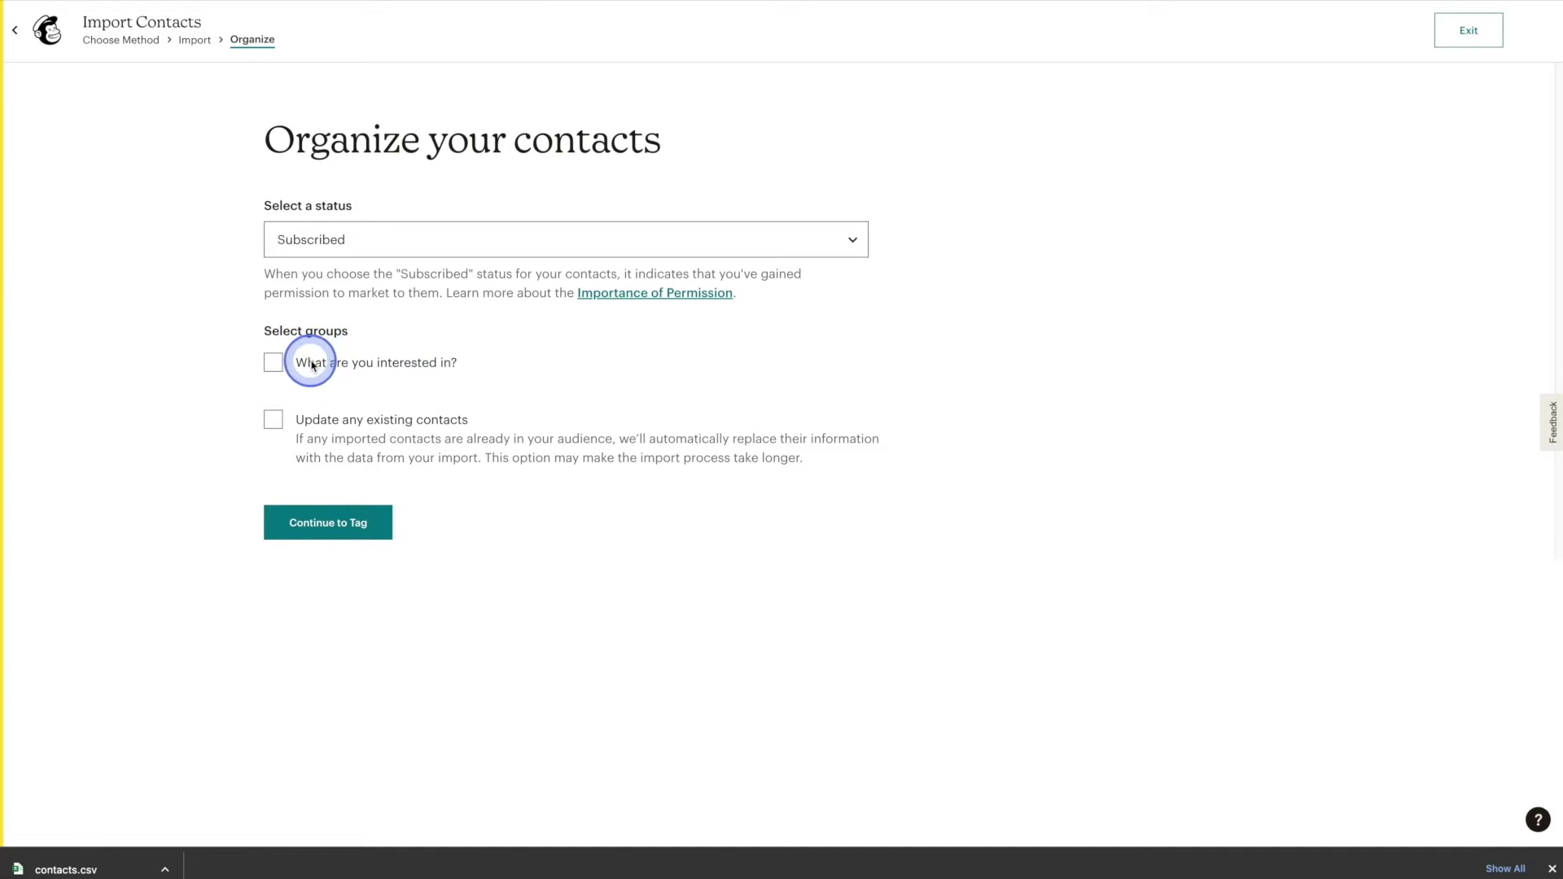
pyautogui.click(433, 367)
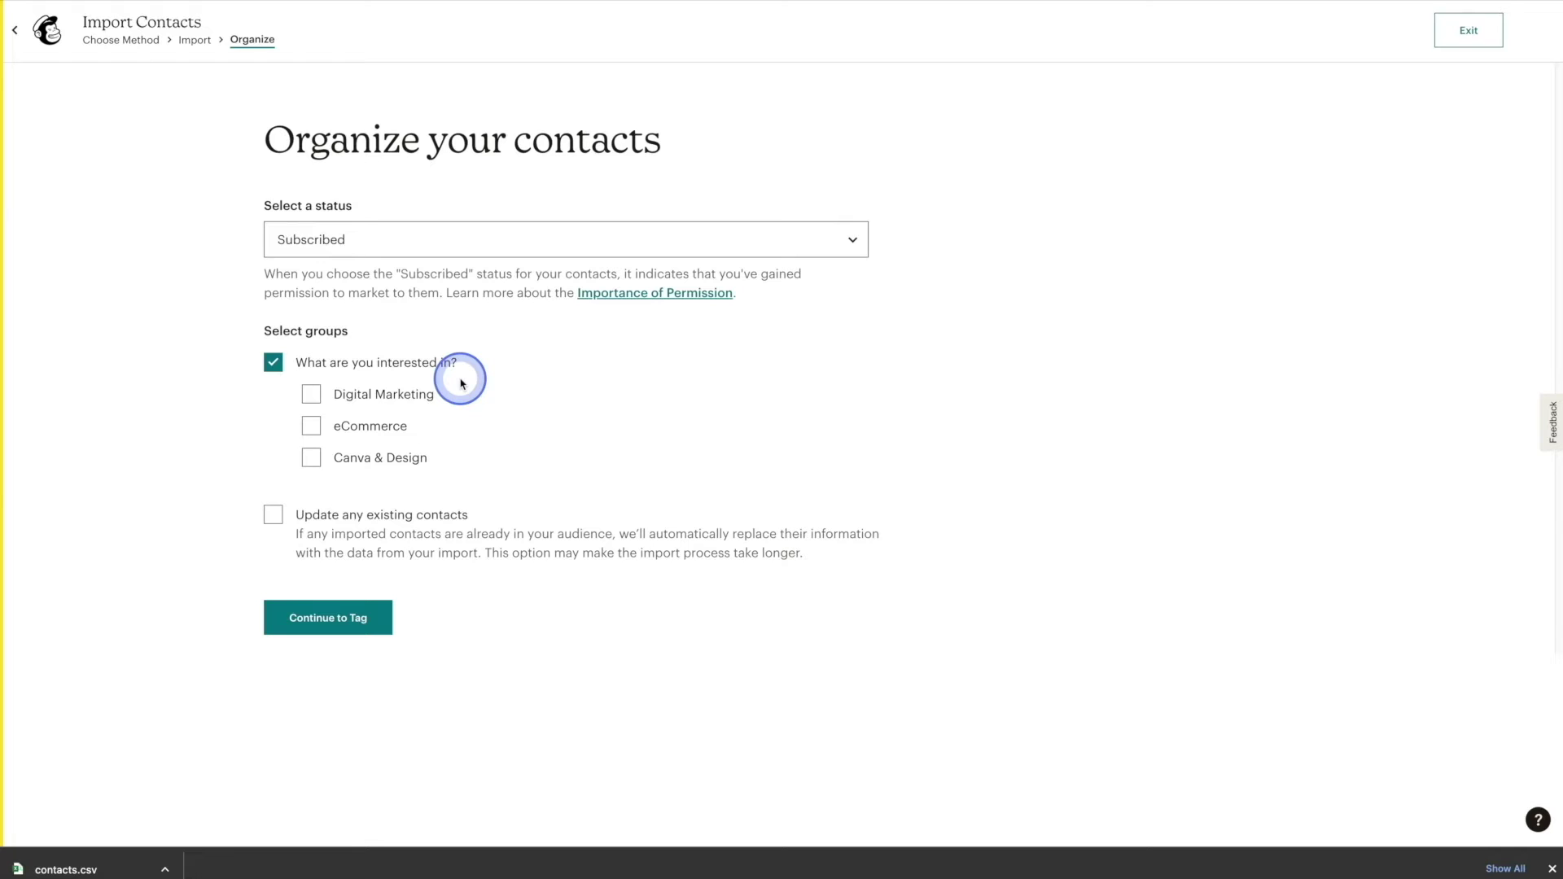
pyautogui.click(418, 394)
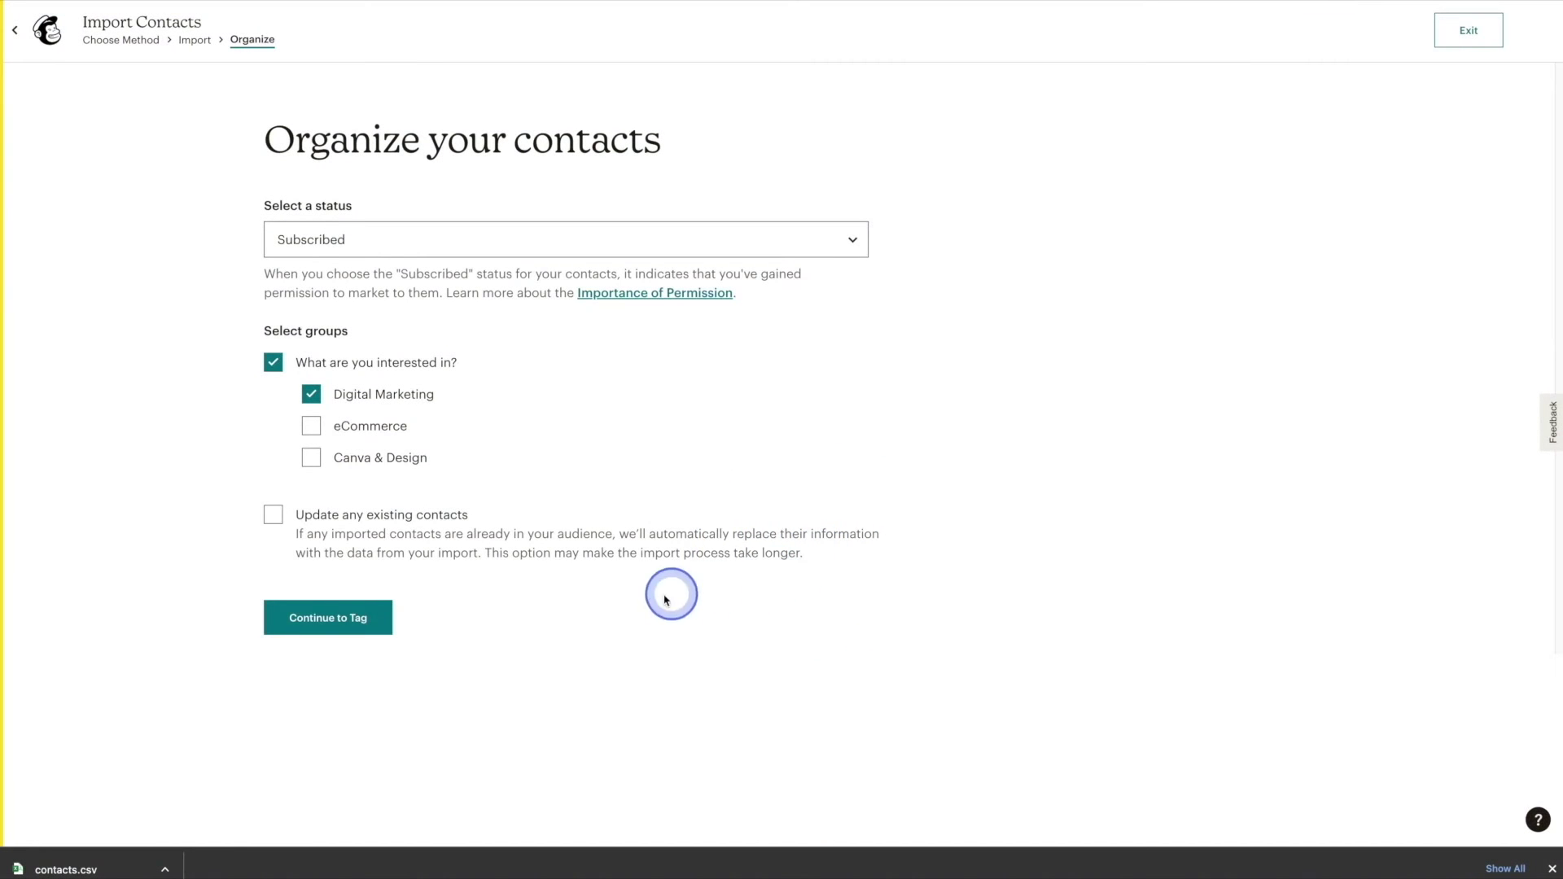
# Step: Enable updating of any existing contacts and proceed to column matching without adding tags
pyautogui.click(271, 516)
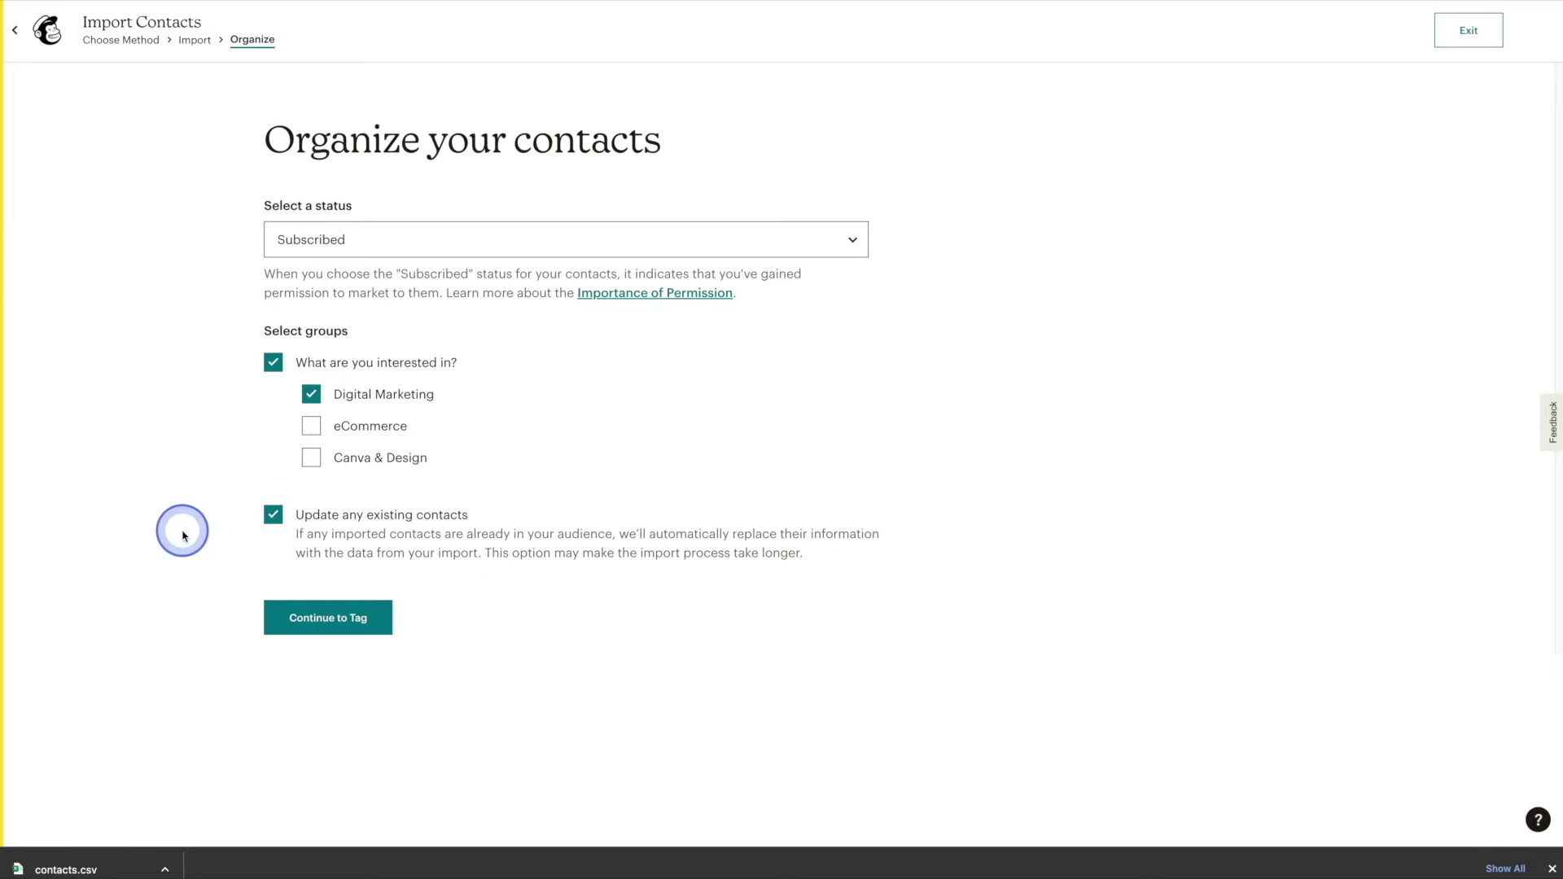
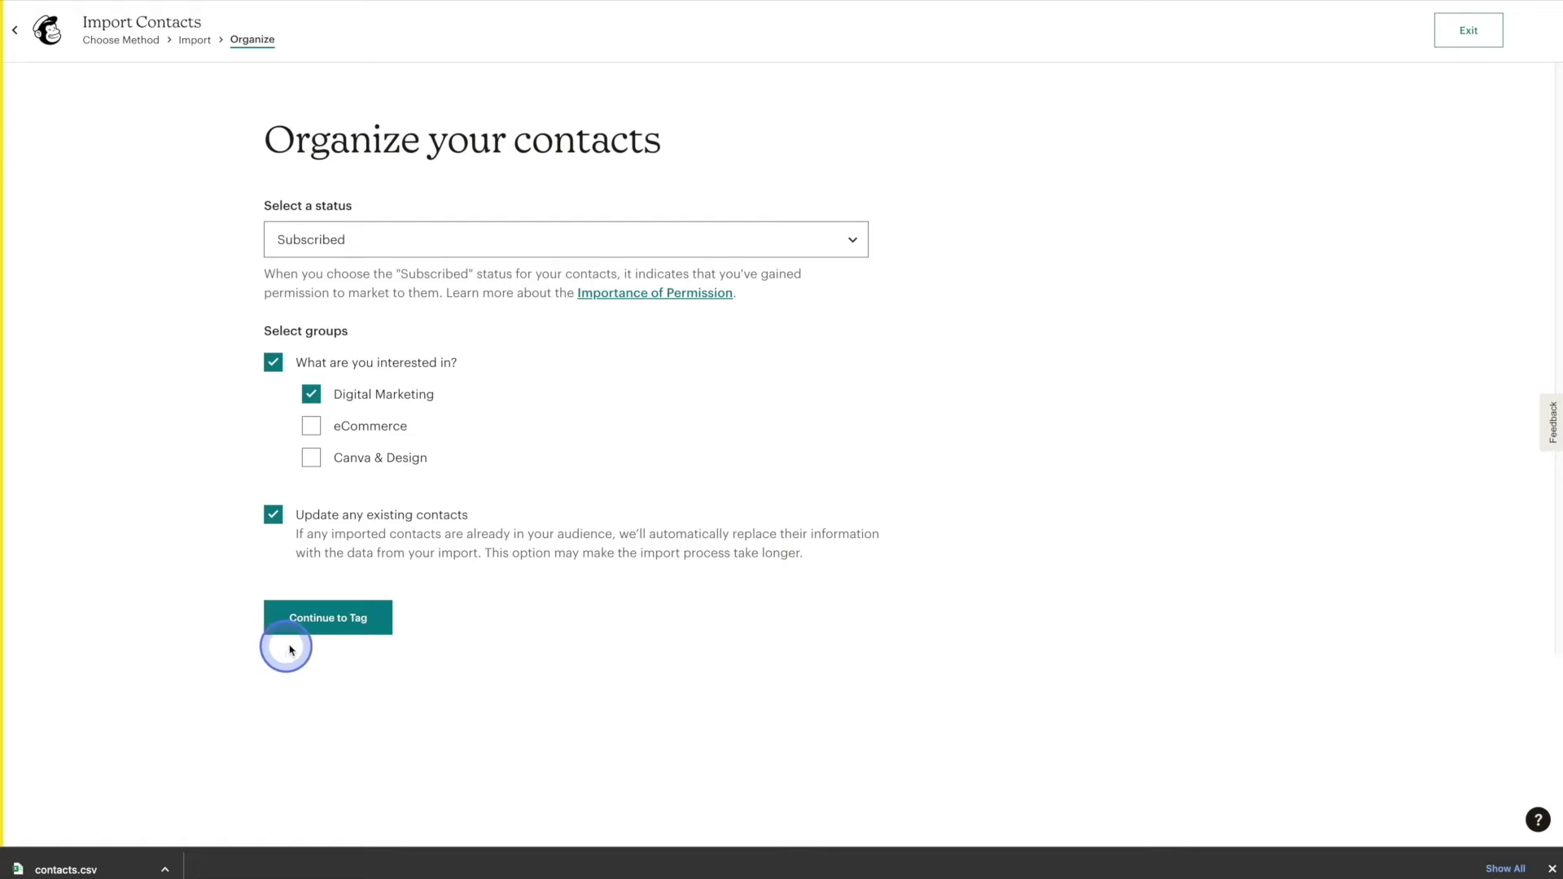
pyautogui.click(333, 634)
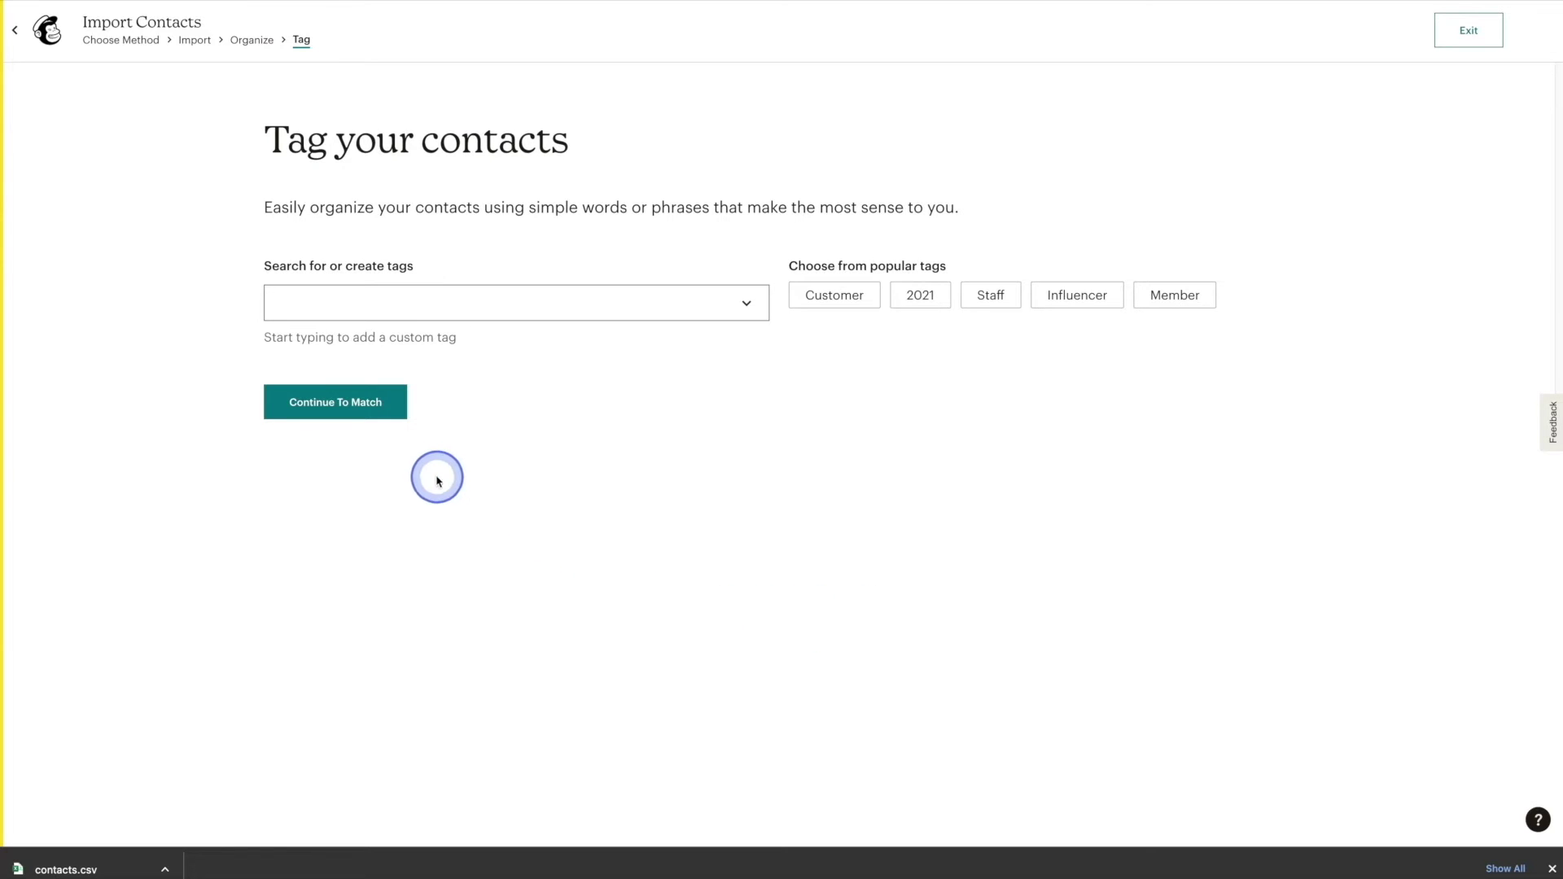
pyautogui.click(355, 413)
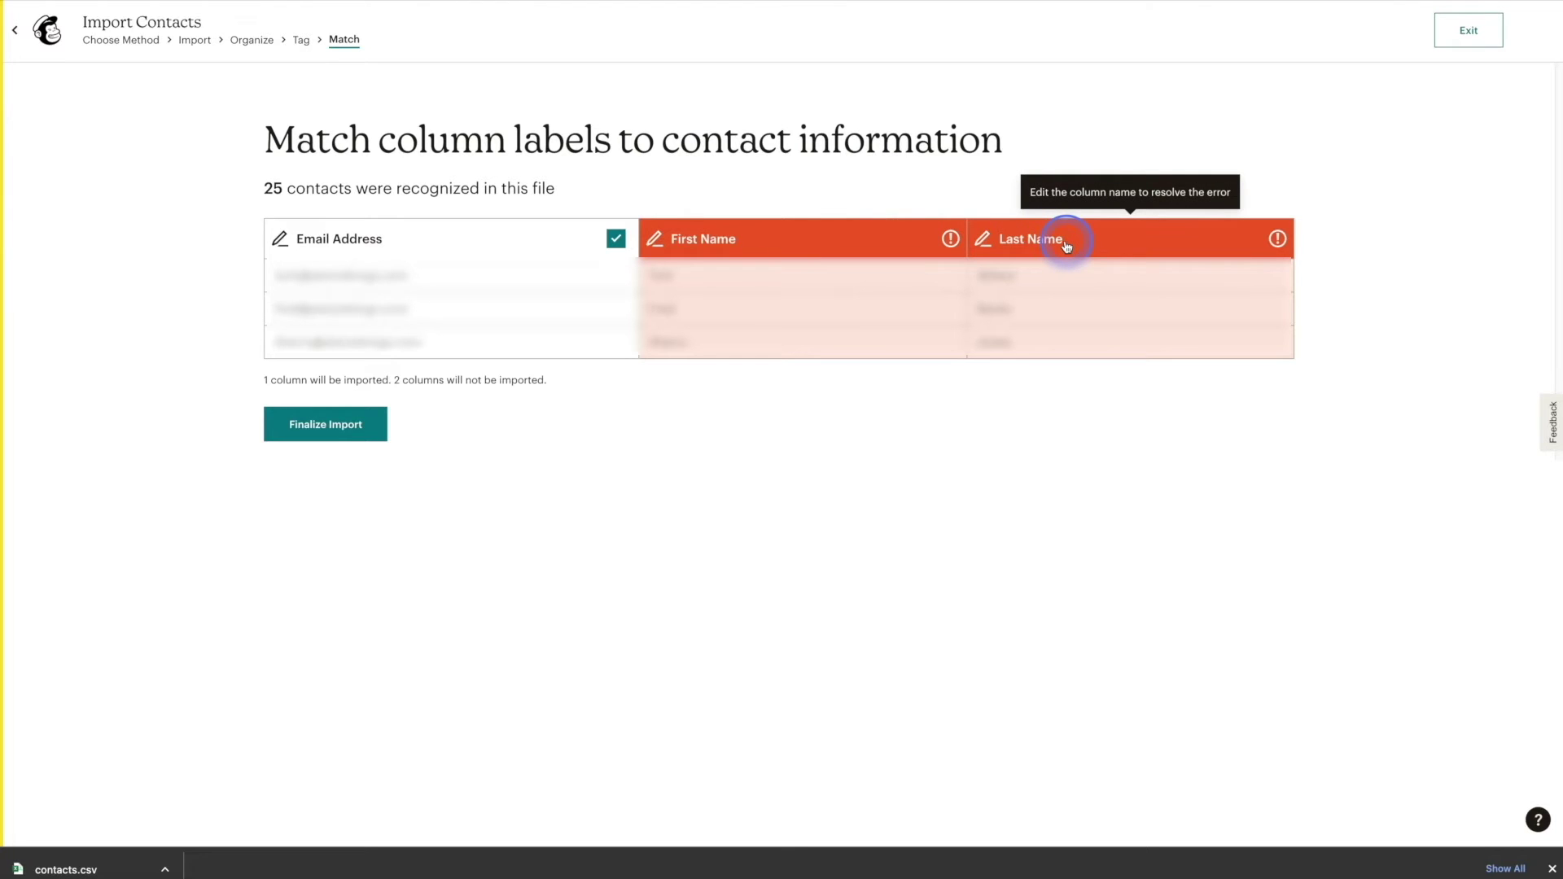
# Step: Match the First Name column to a new field labelled "First Name" with the Text data type
pyautogui.click(654, 241)
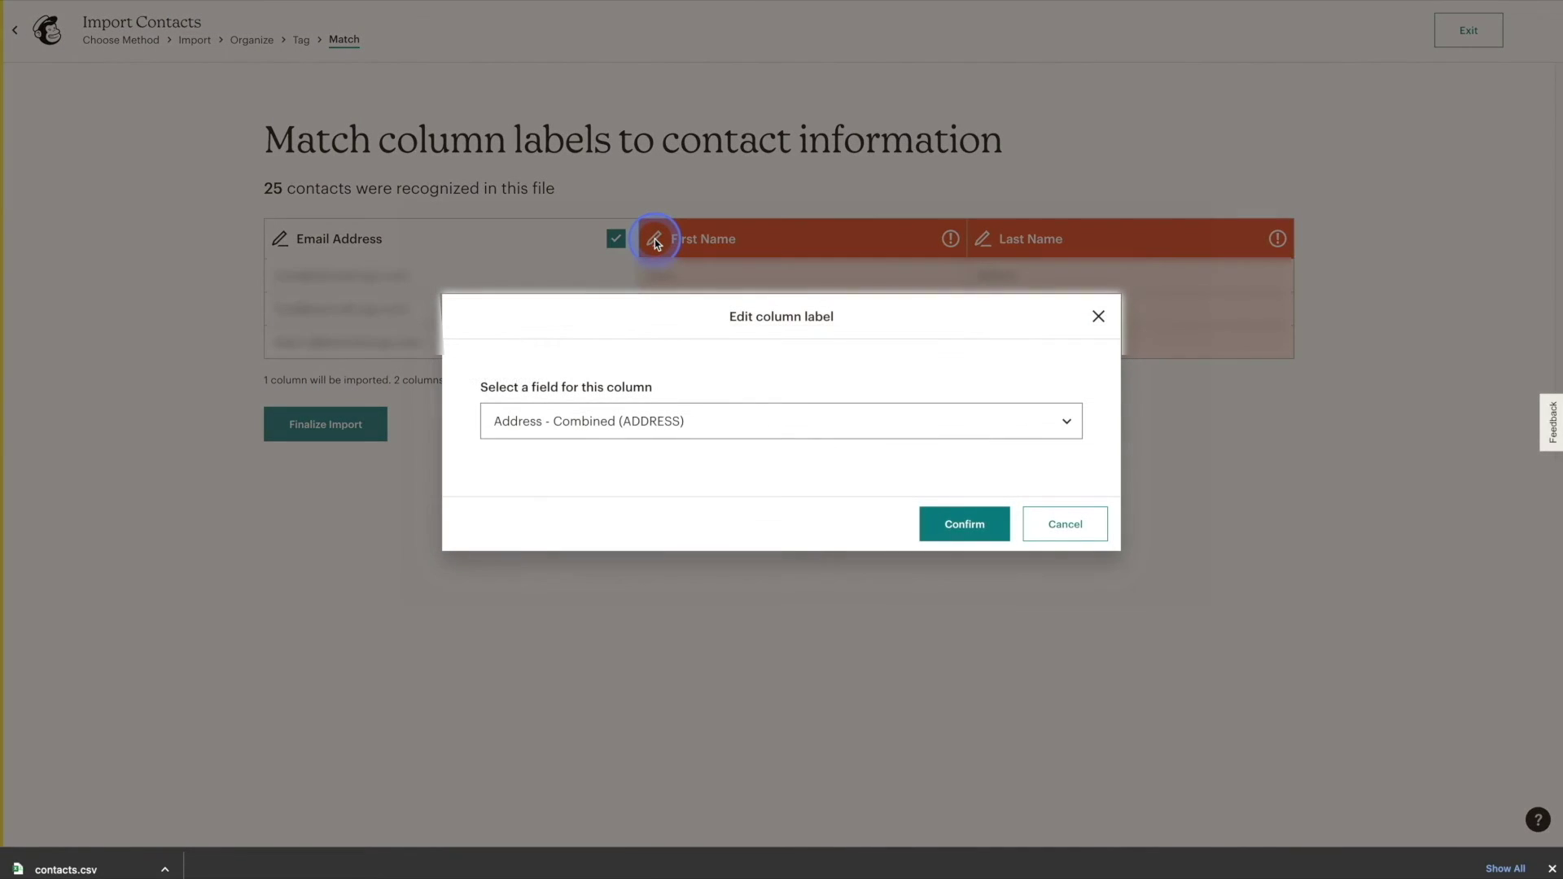
pyautogui.click(822, 432)
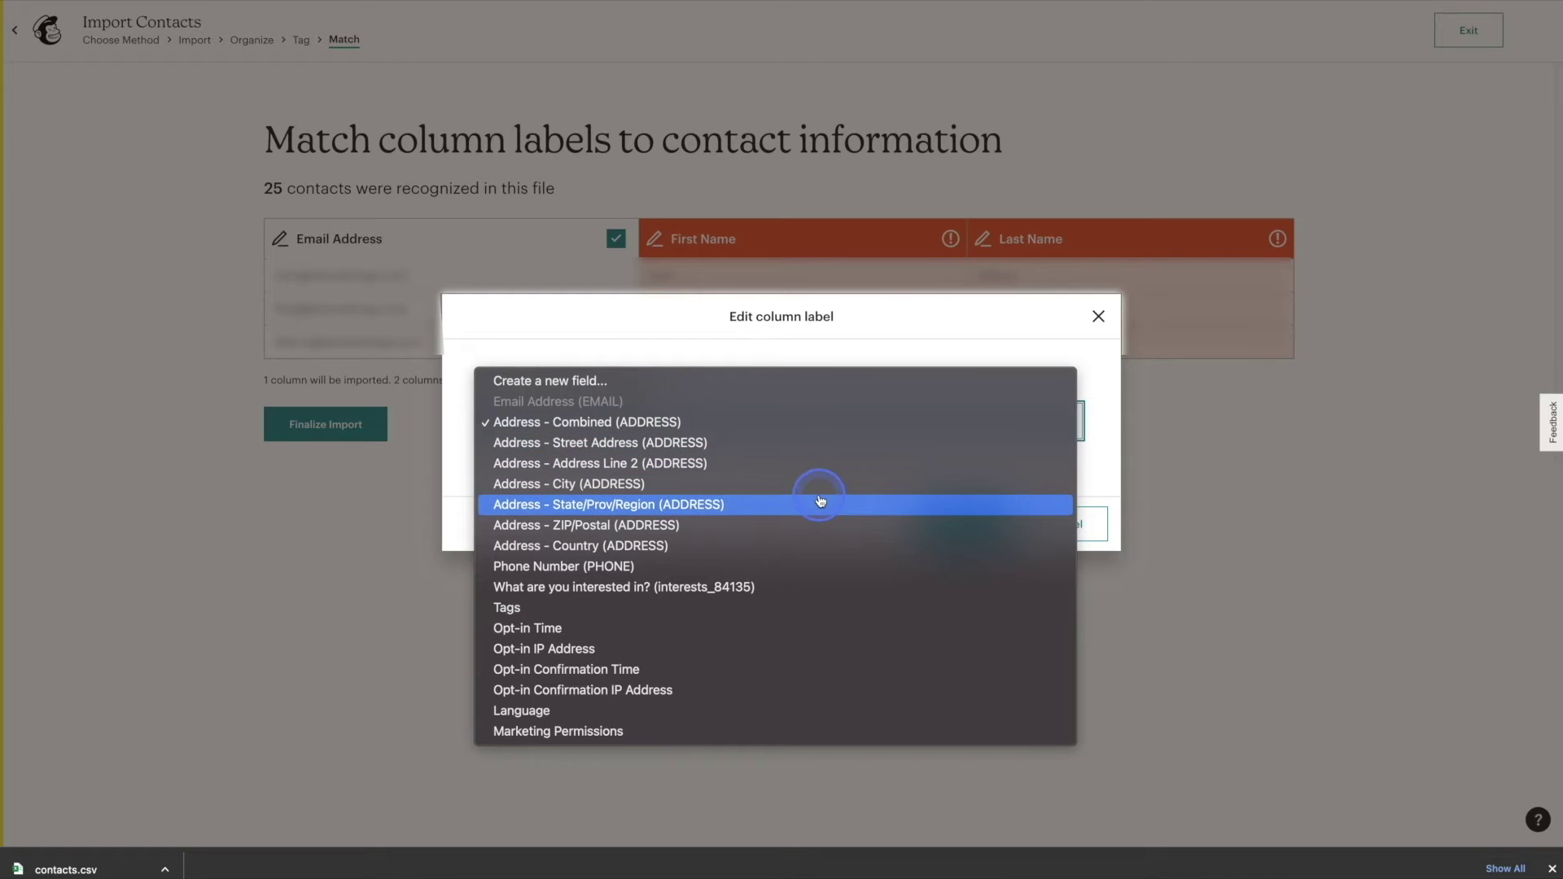
pyautogui.moveTo(693, 407); pyautogui.dragTo(629, 384)
pyautogui.write('First Name')
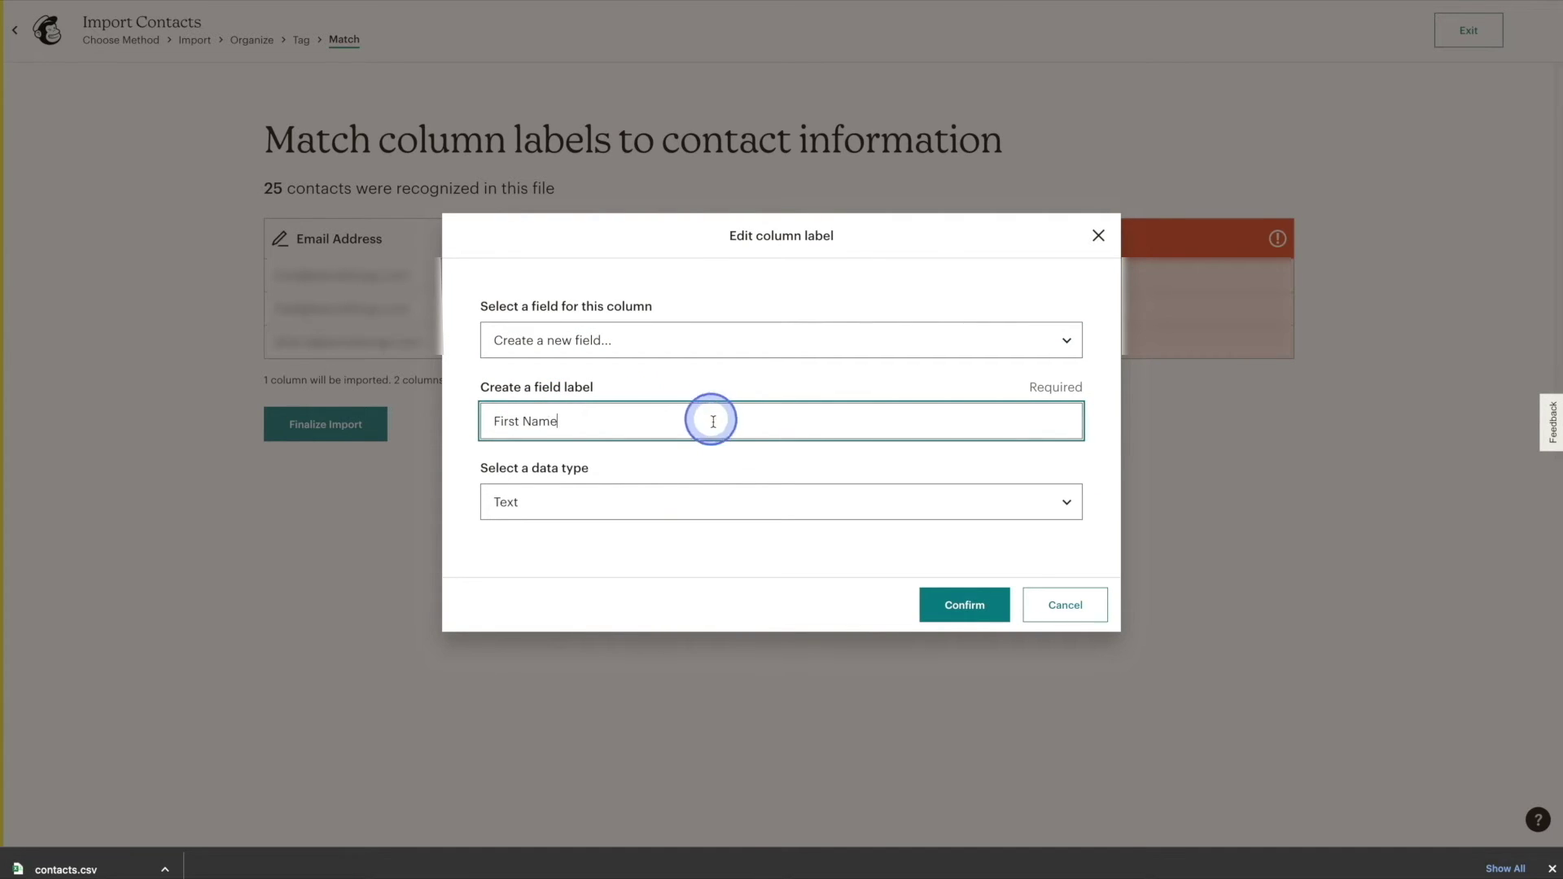
pyautogui.click(744, 490)
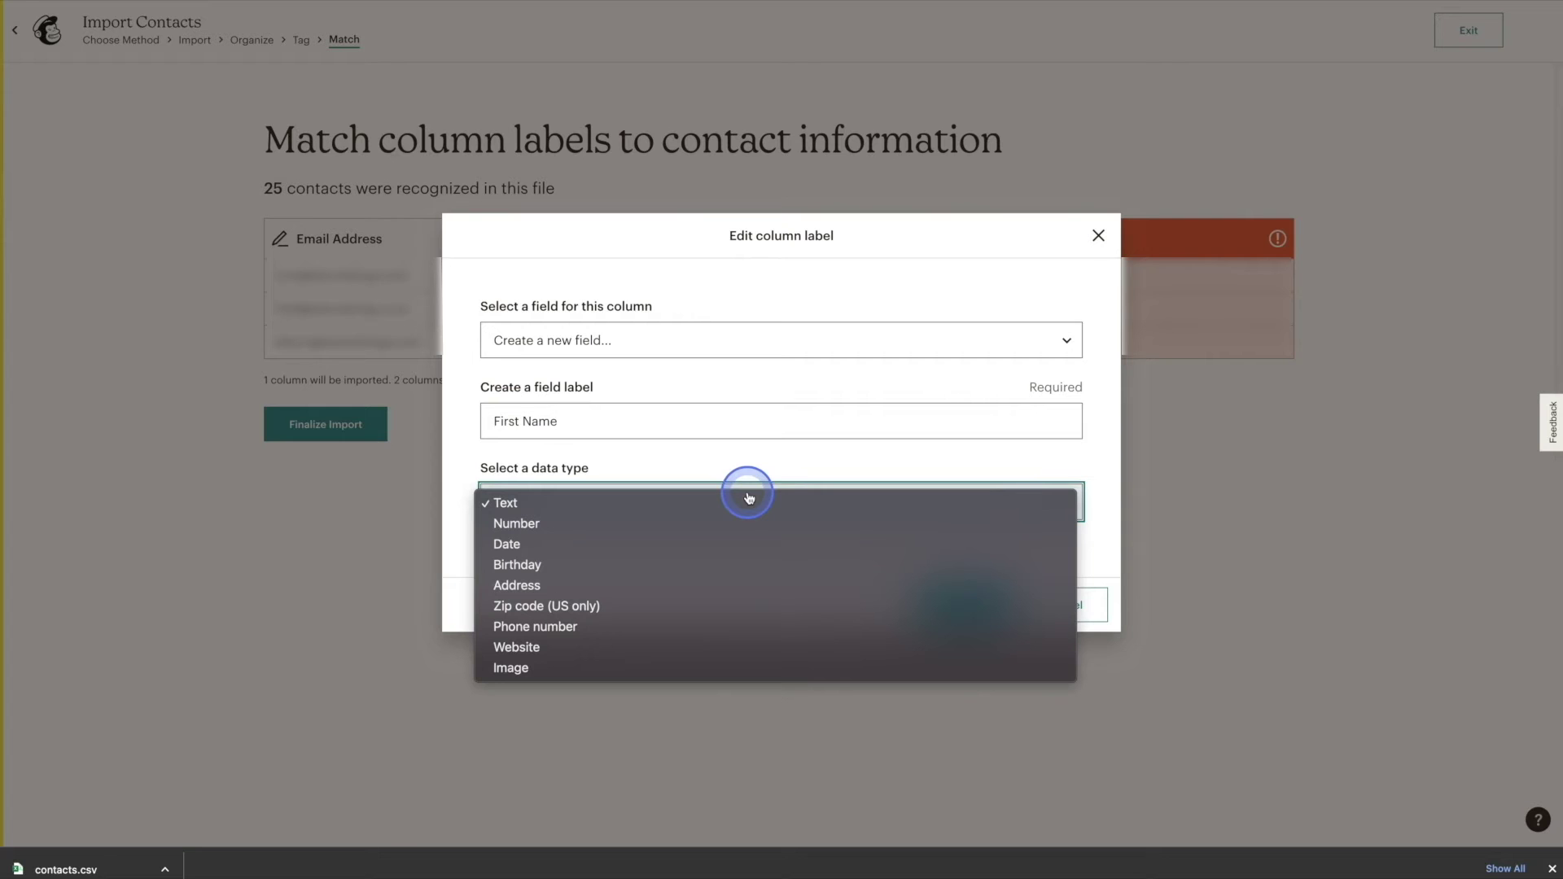
pyautogui.click(753, 466)
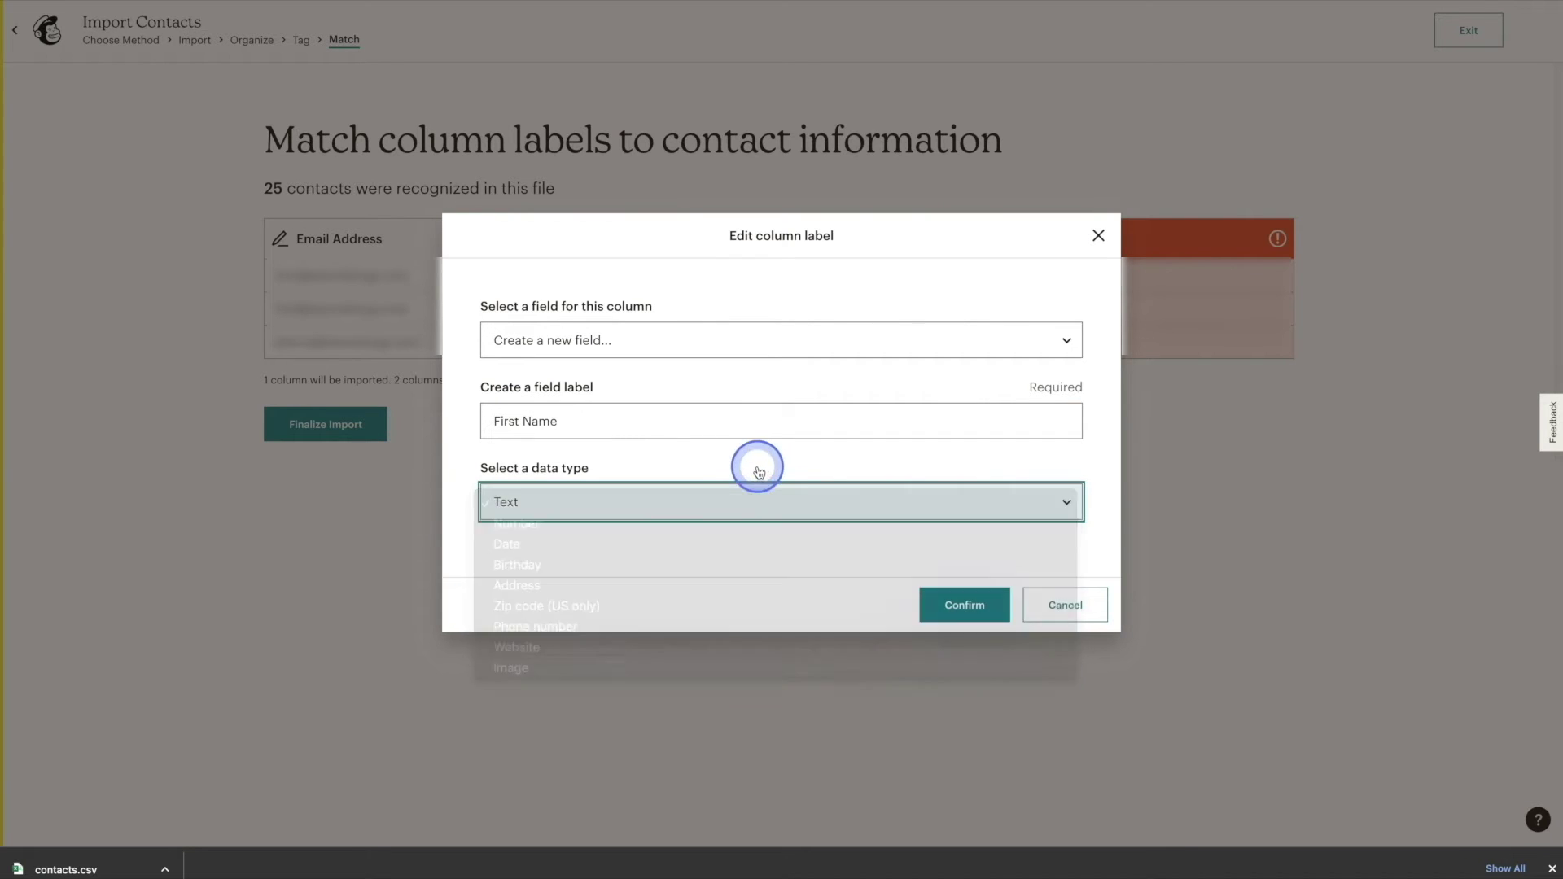
pyautogui.click(976, 623)
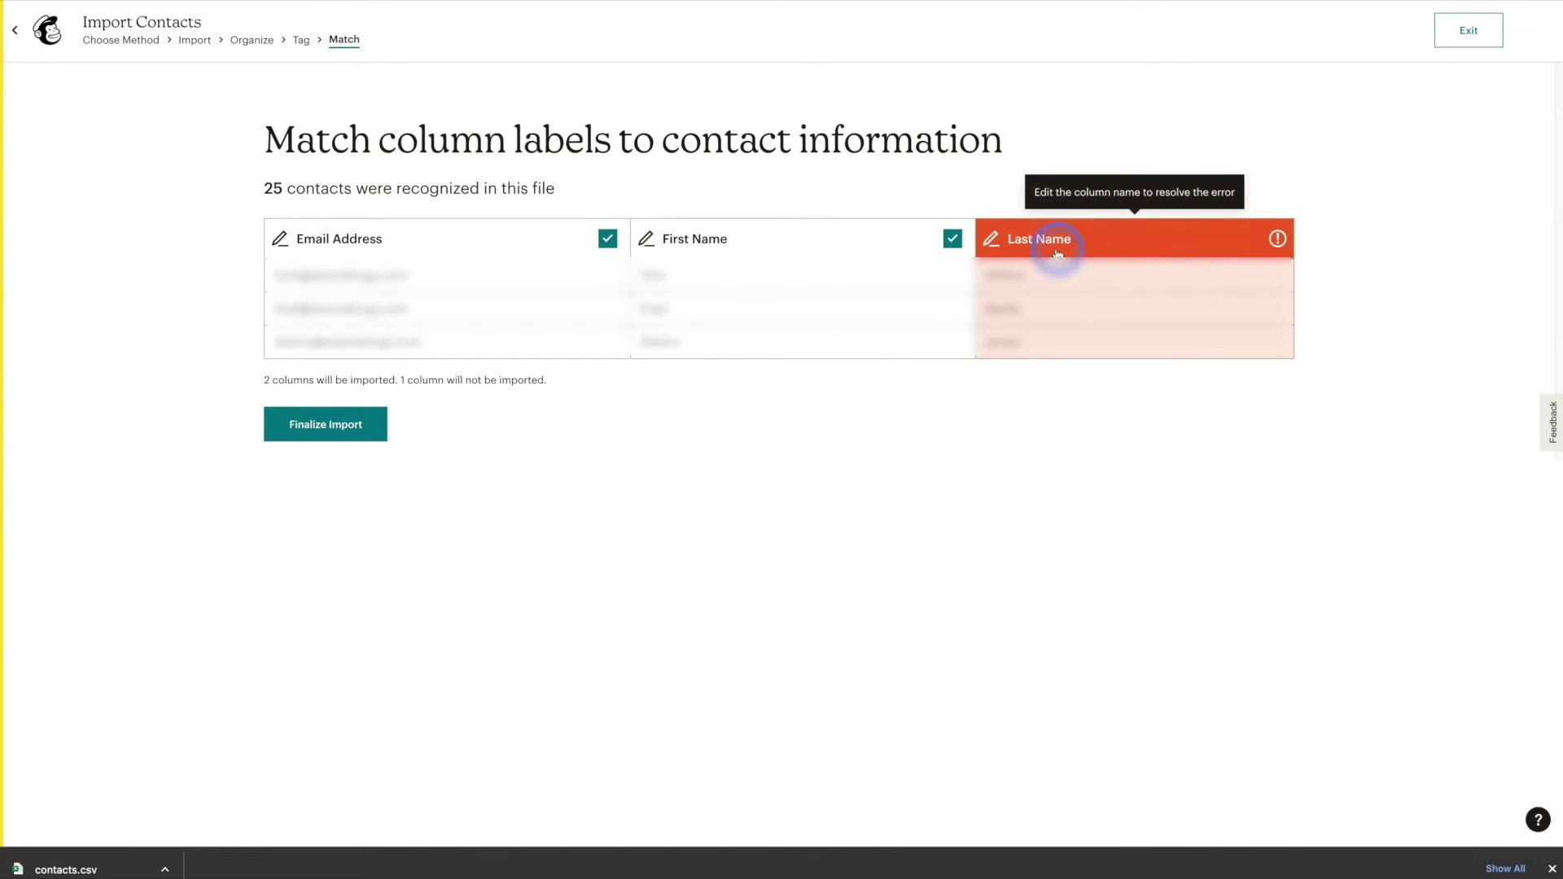
# Step: Match the Last Name column to a new field labelled "Last Name" with the Text data type
pyautogui.click(991, 239)
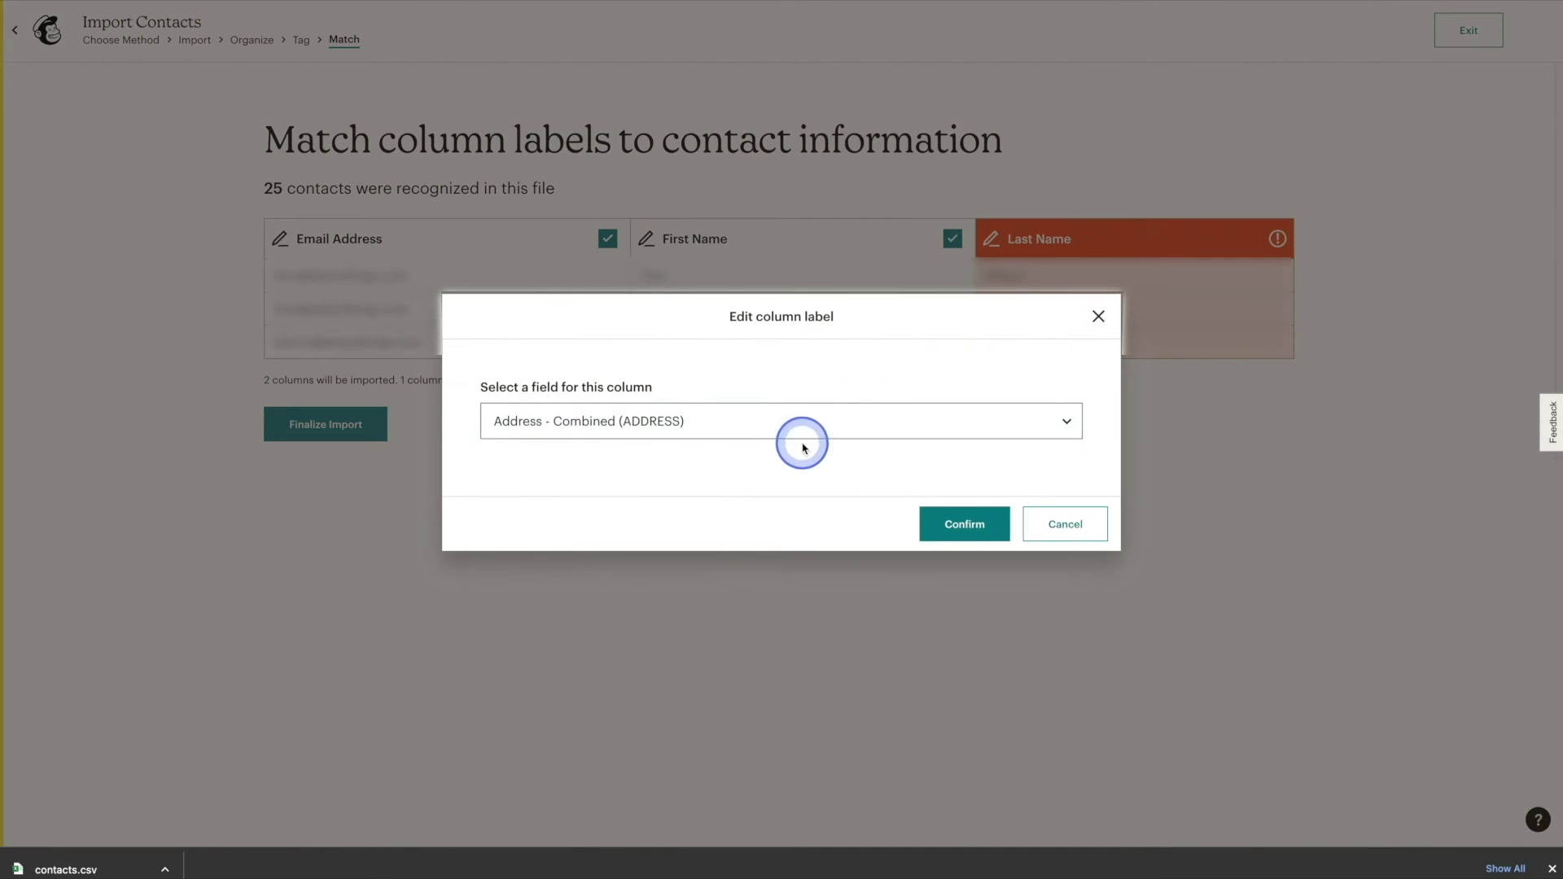
pyautogui.click(788, 425)
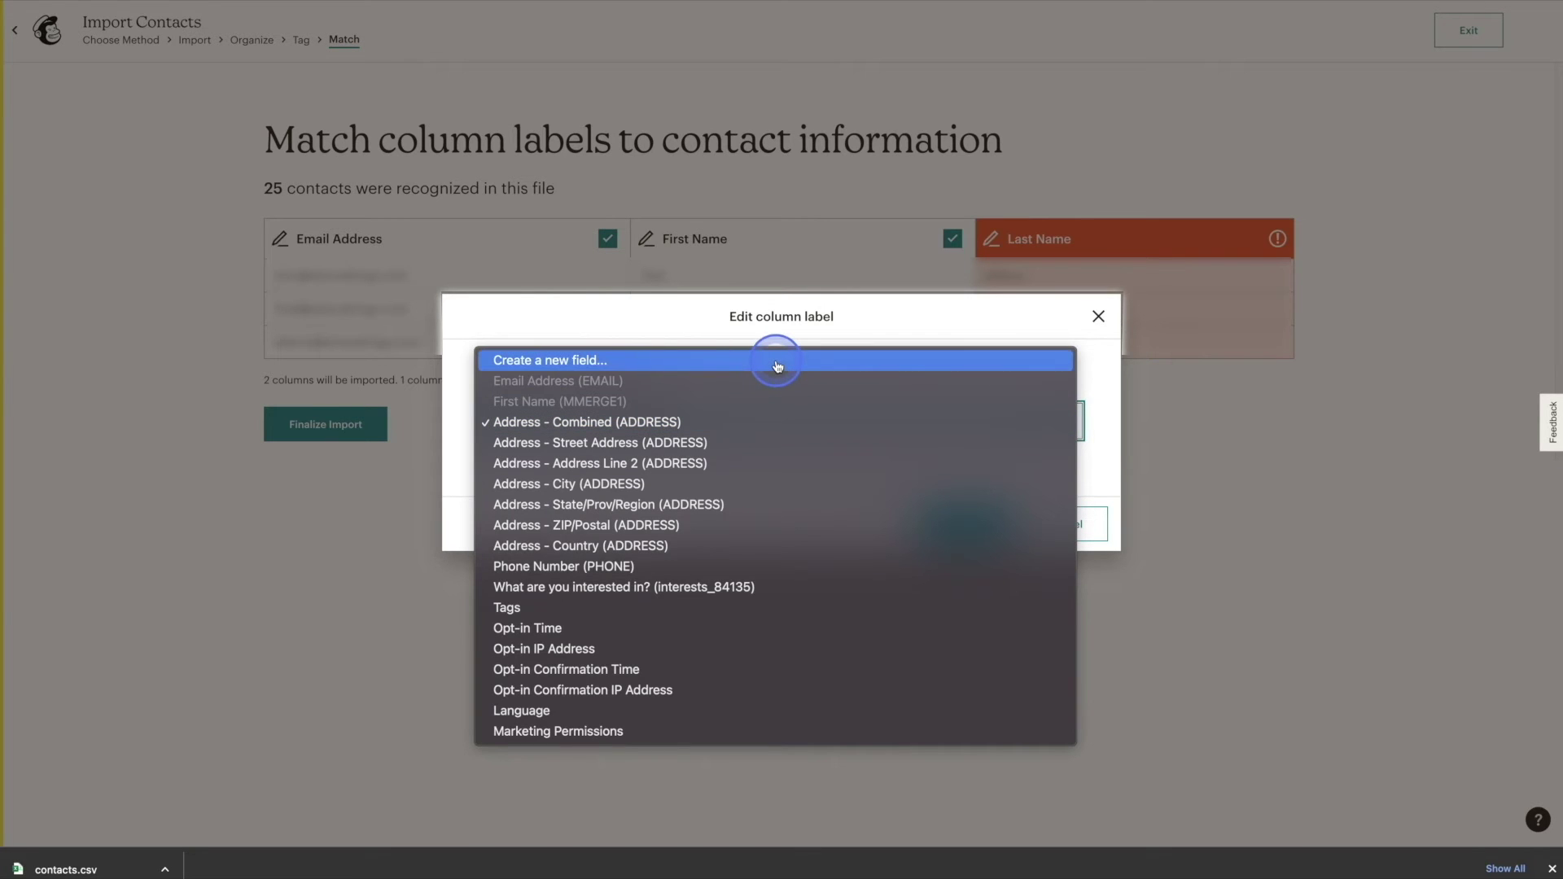
pyautogui.click(775, 363)
pyautogui.click(764, 432)
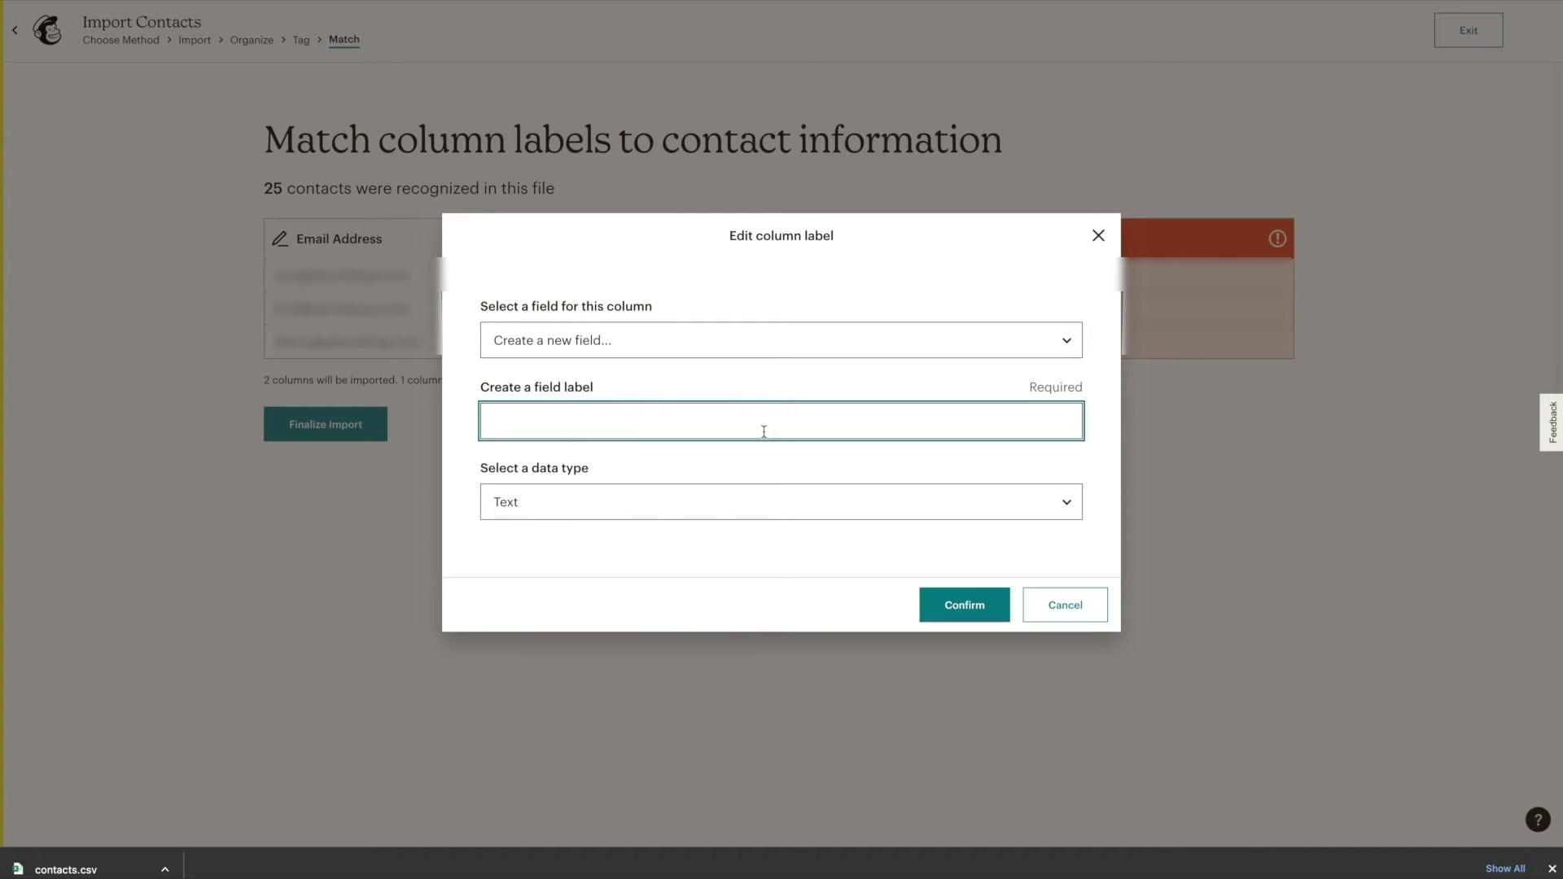
pyautogui.click(764, 432)
pyautogui.write('Last Name')
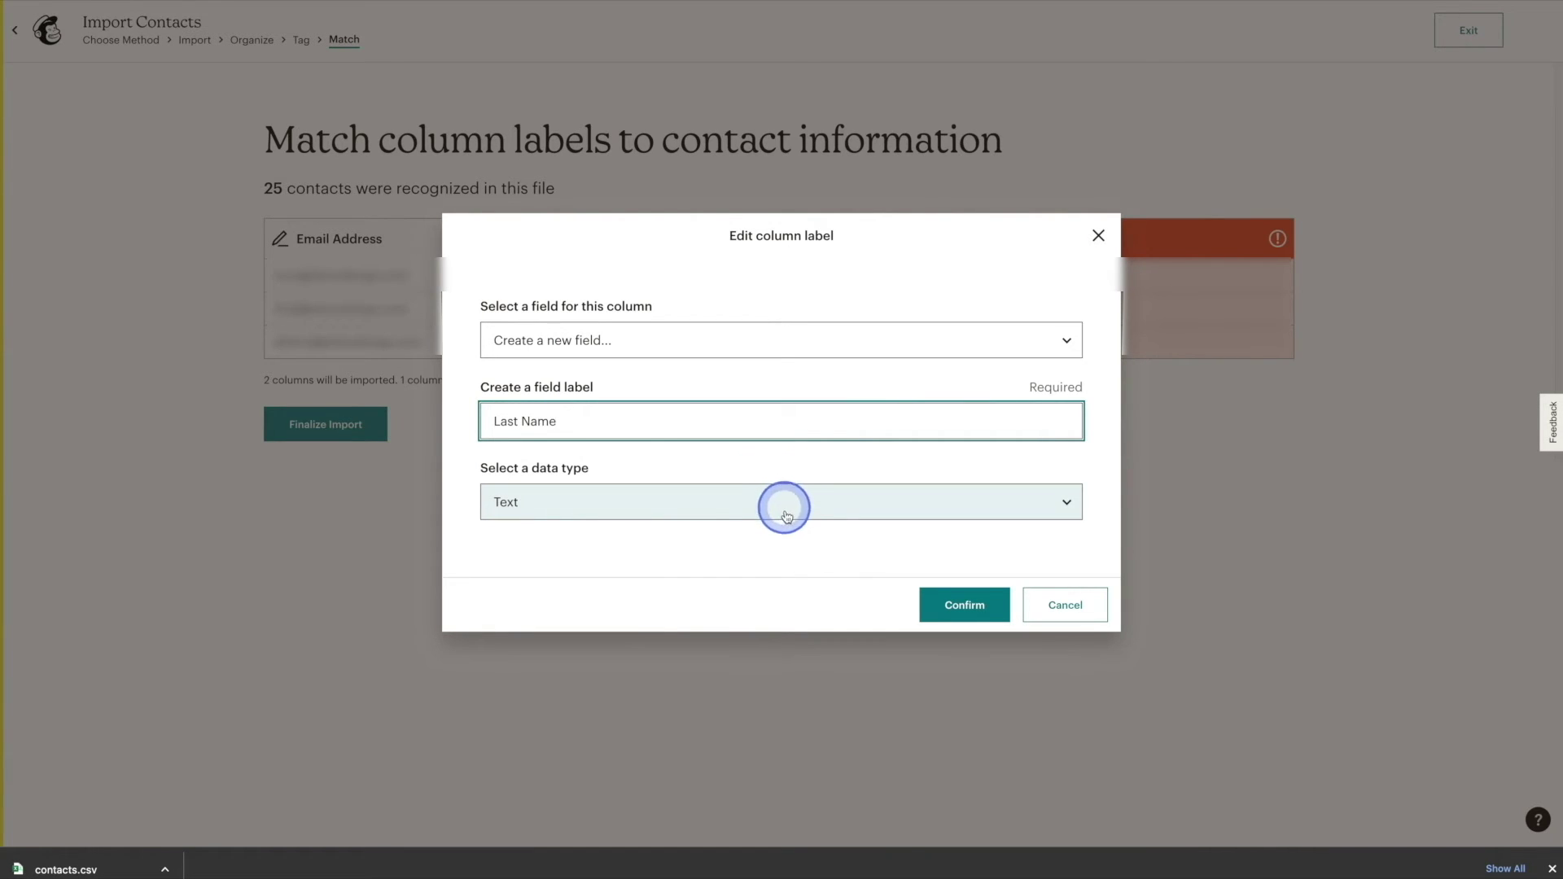
pyautogui.click(944, 604)
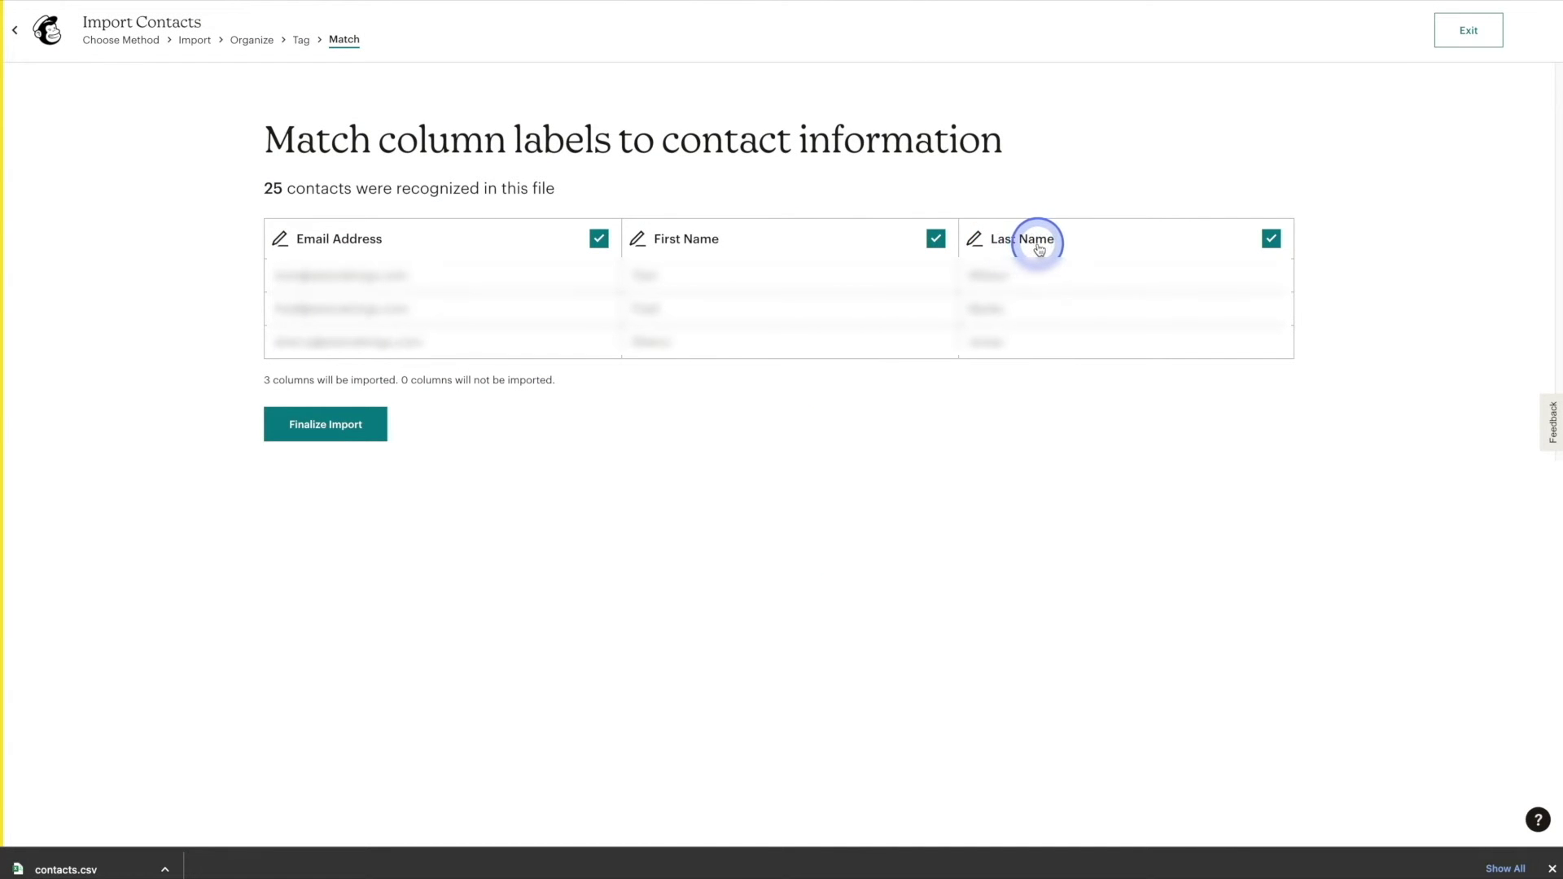
# Step: Finalize the column matching, review the summary's group assignment and complete the file import into the eStoreKings audience
pyautogui.click(370, 439)
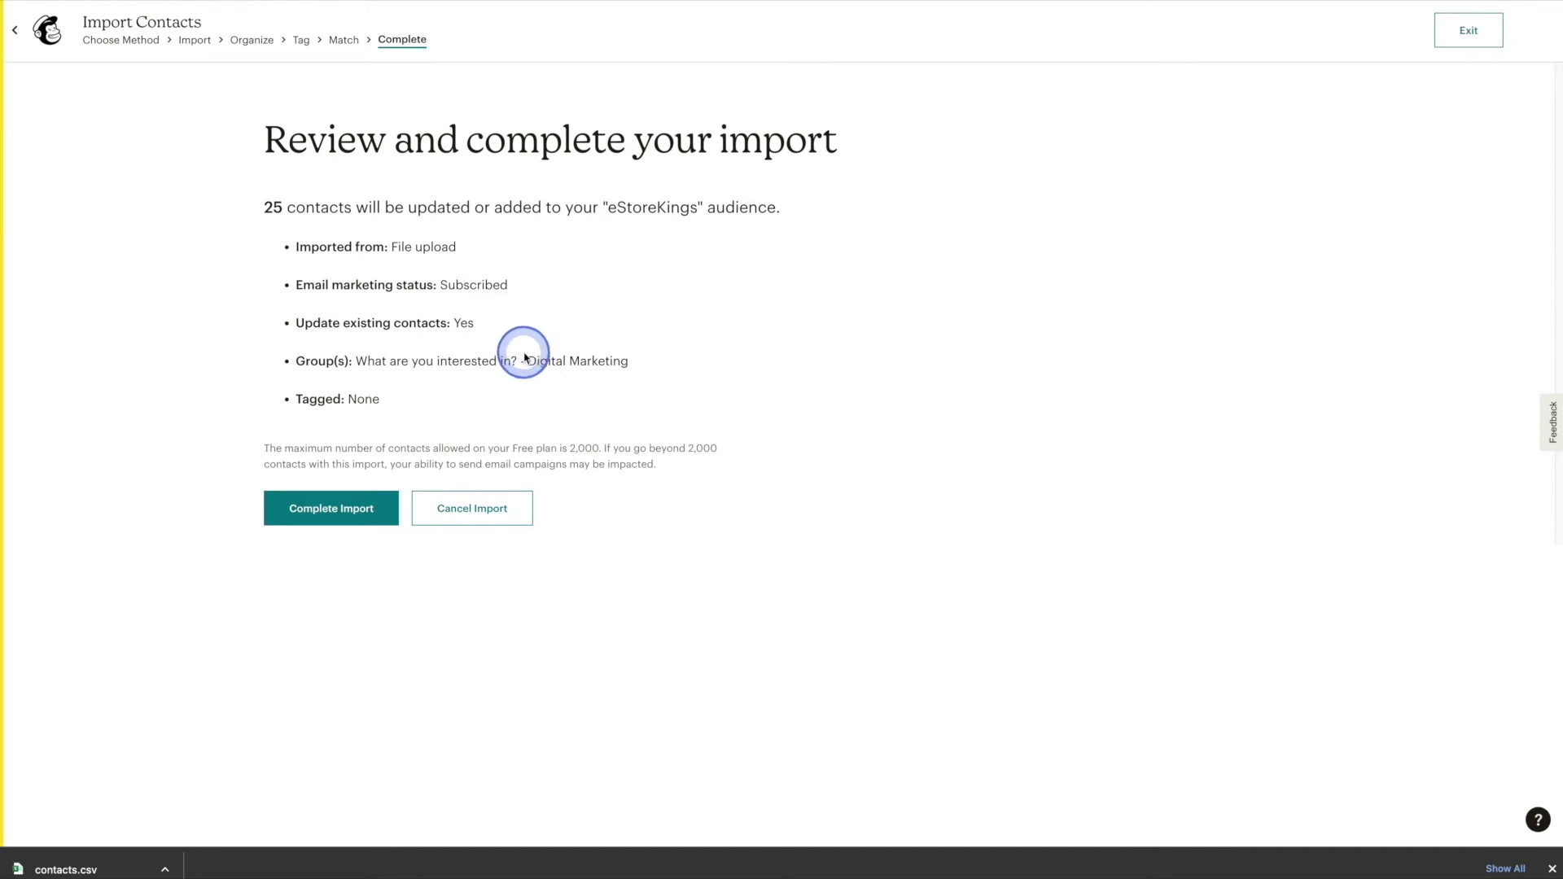
pyautogui.moveTo(527, 360); pyautogui.dragTo(656, 367)
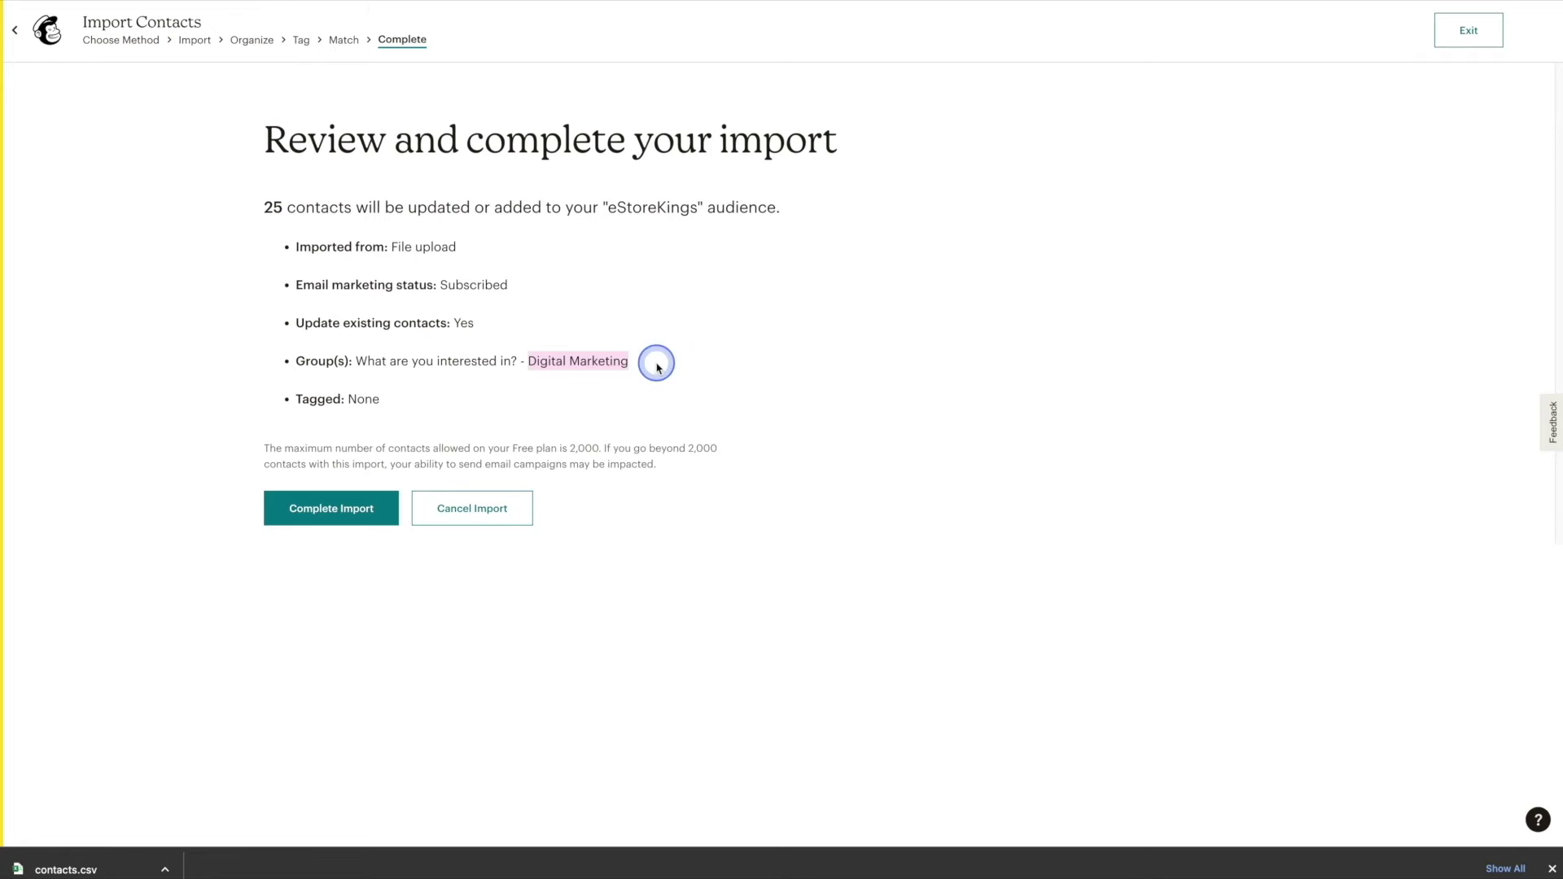
pyautogui.click(655, 365)
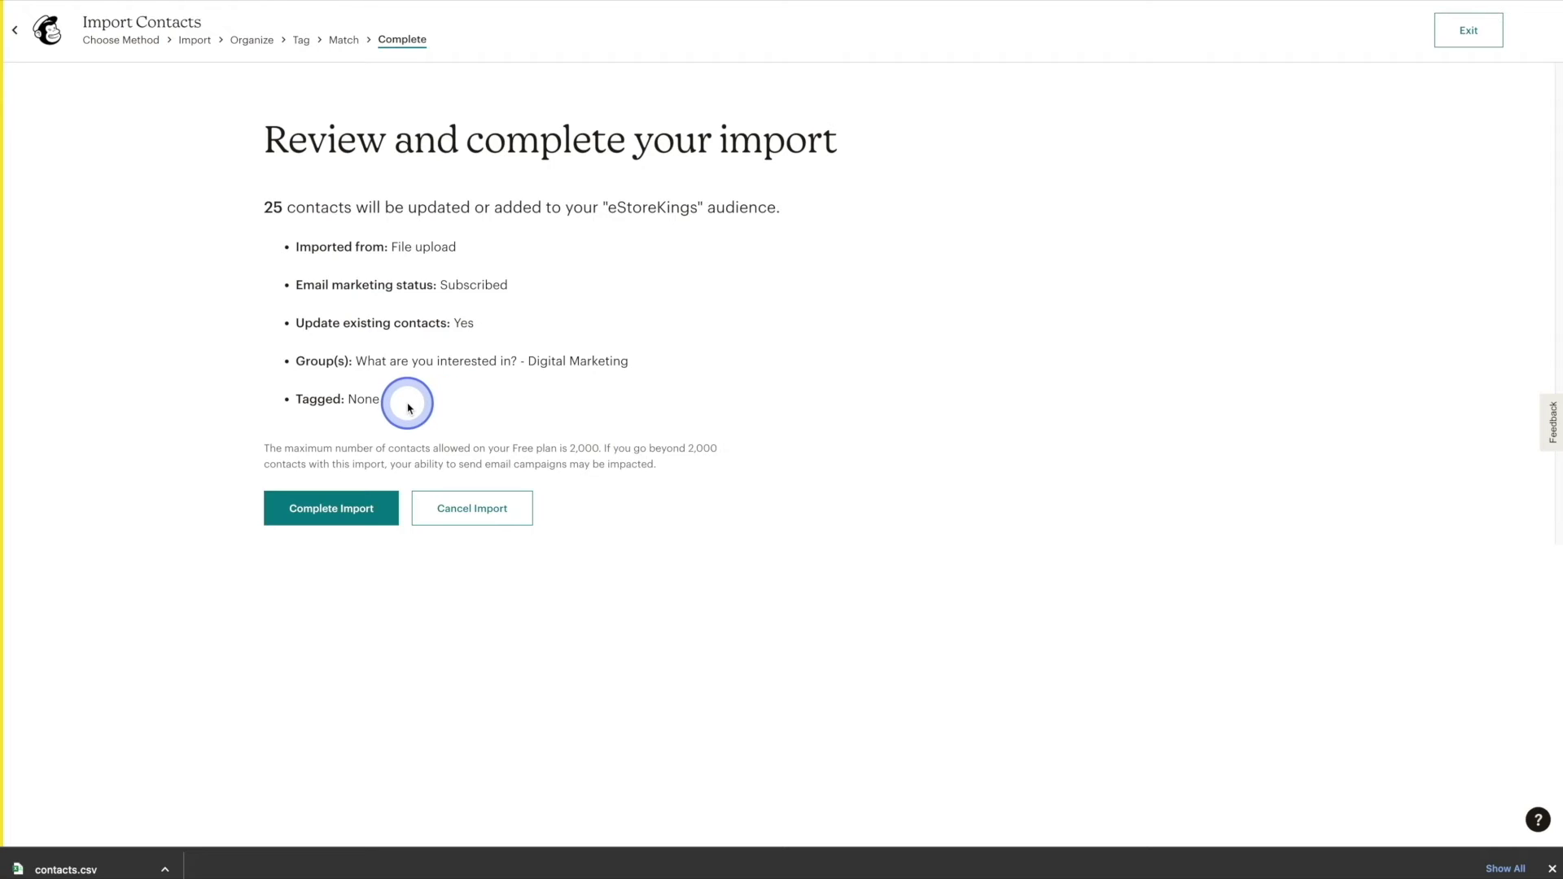
pyautogui.click(386, 513)
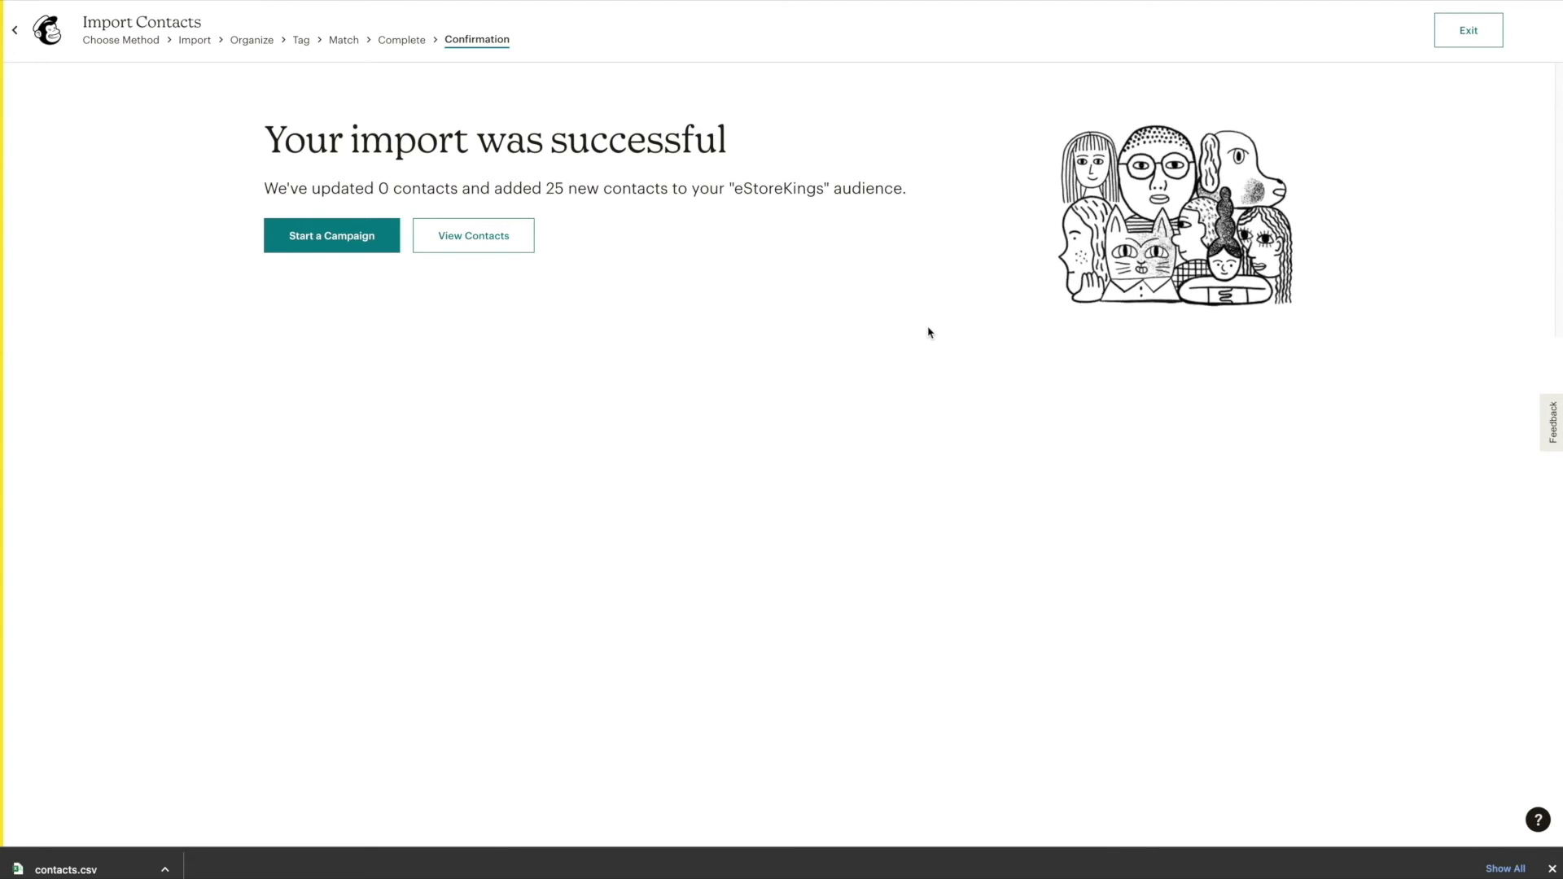
# Step: Exit the finished import and start a new contact import for the eStoreKings audience using the Copy and paste method
pyautogui.click(1475, 31)
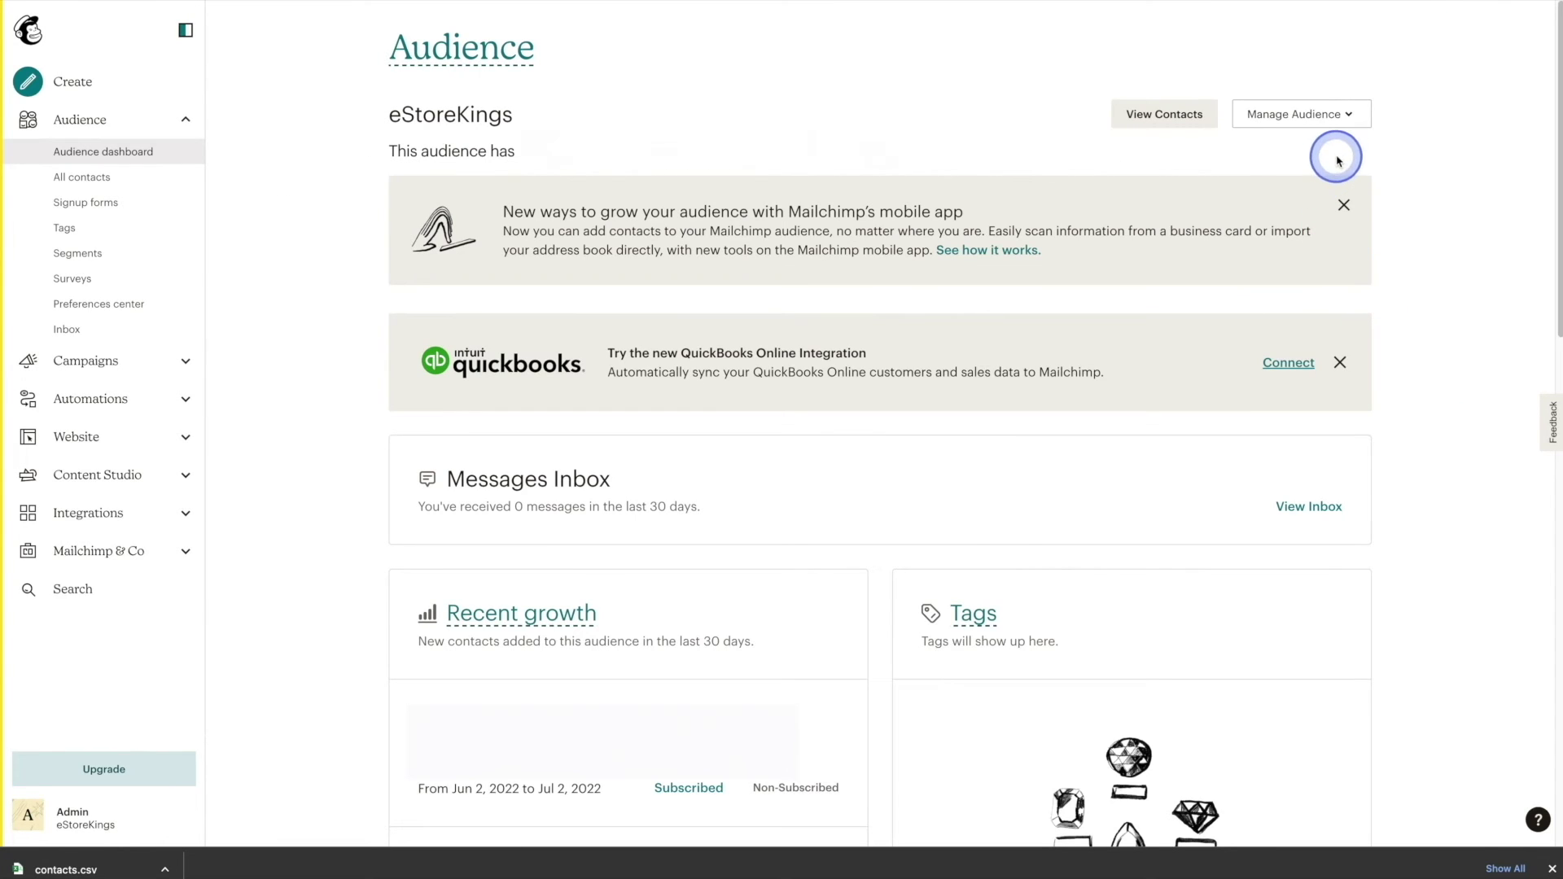
pyautogui.click(1350, 114)
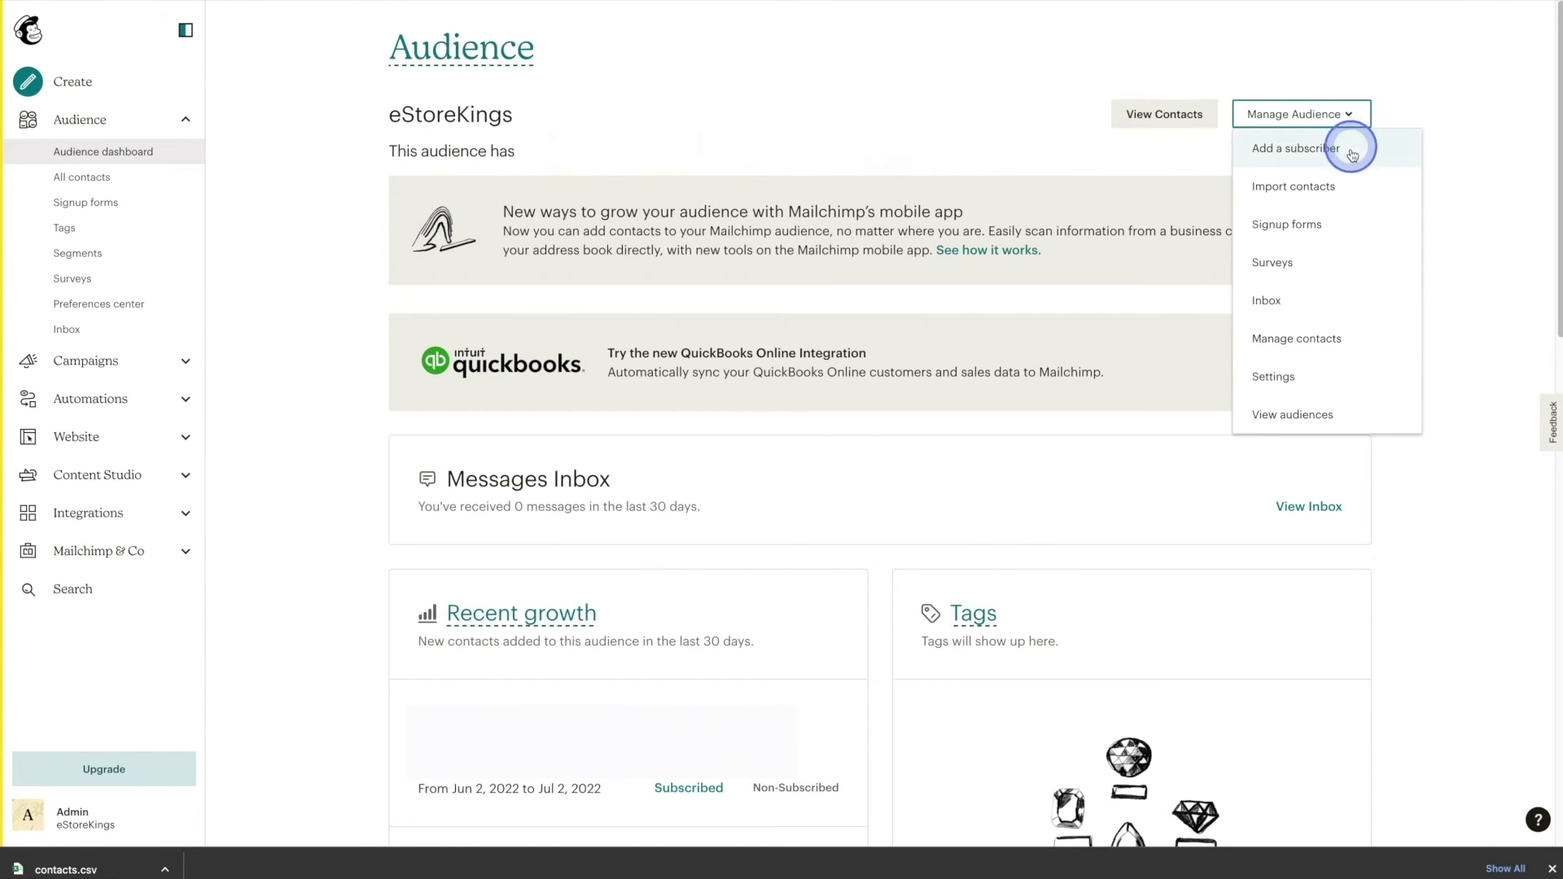
pyautogui.click(1352, 189)
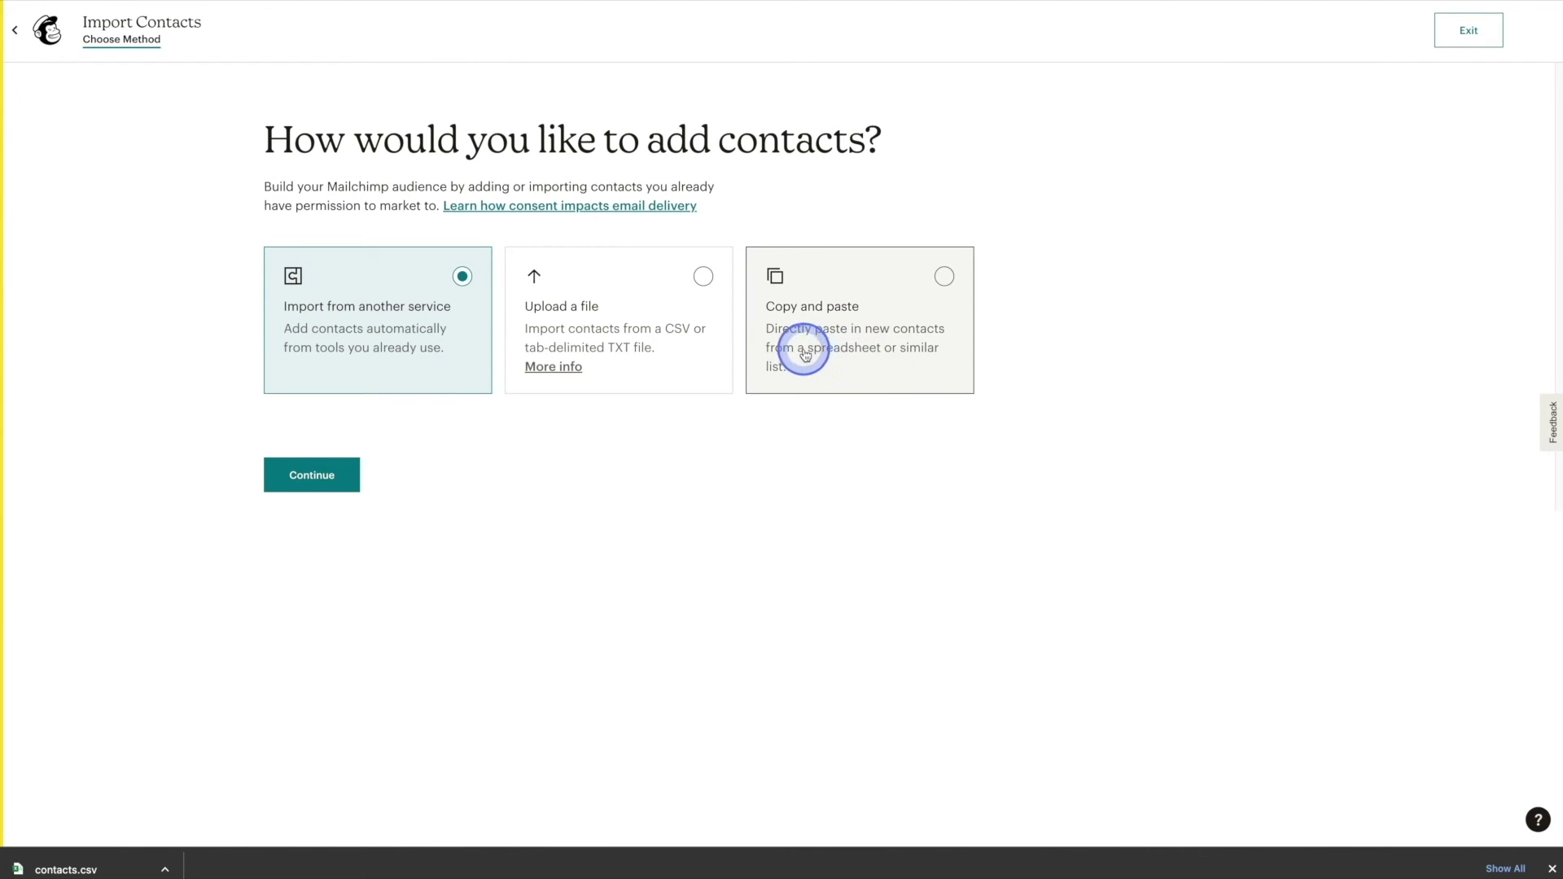
pyautogui.click(860, 351)
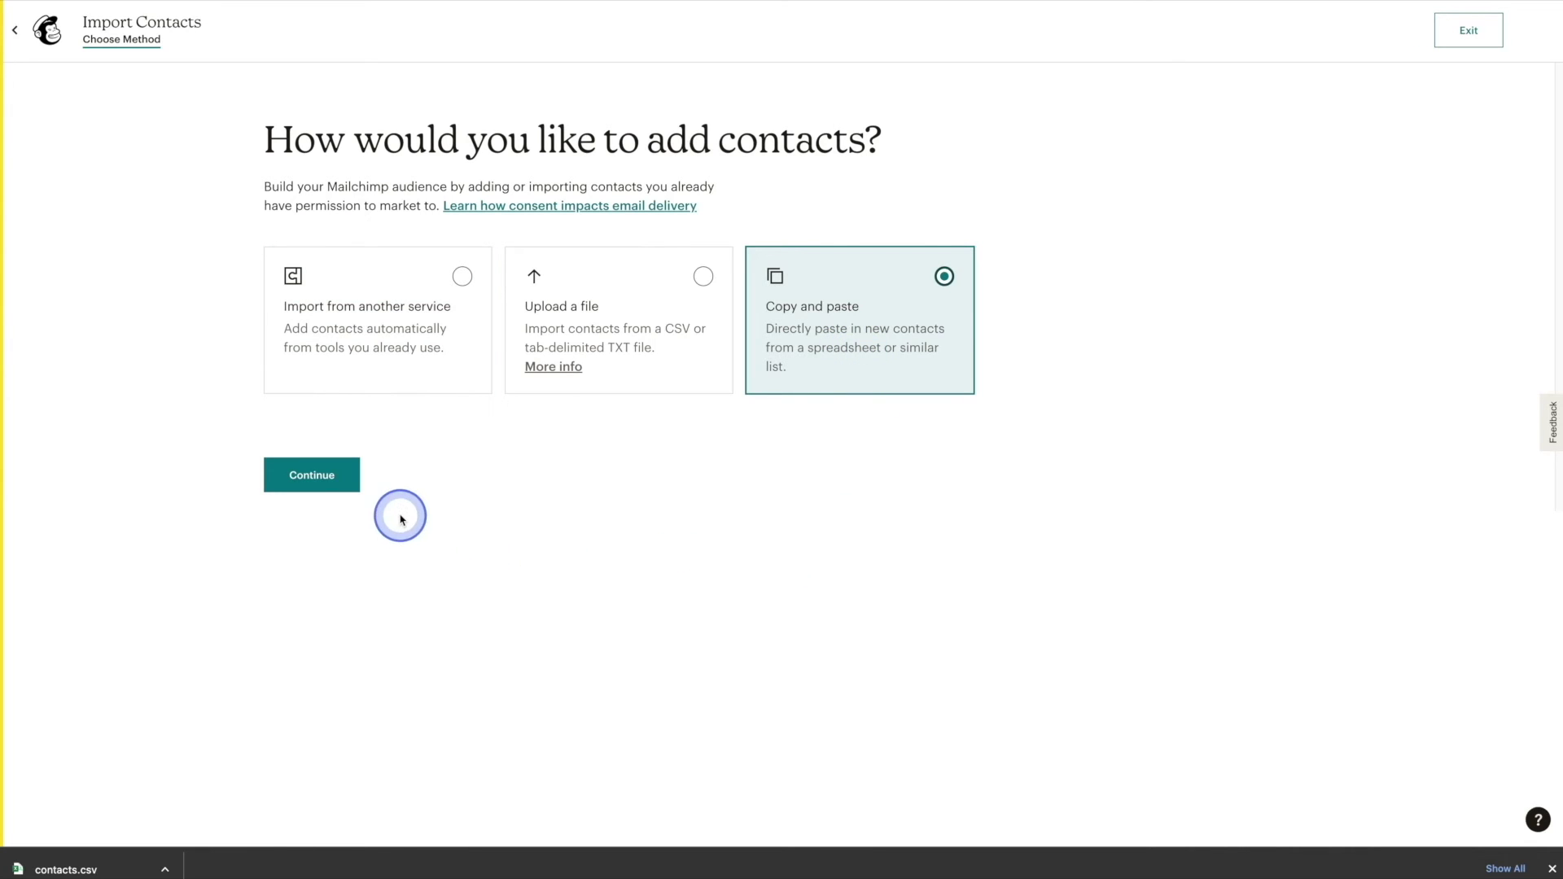
pyautogui.click(359, 485)
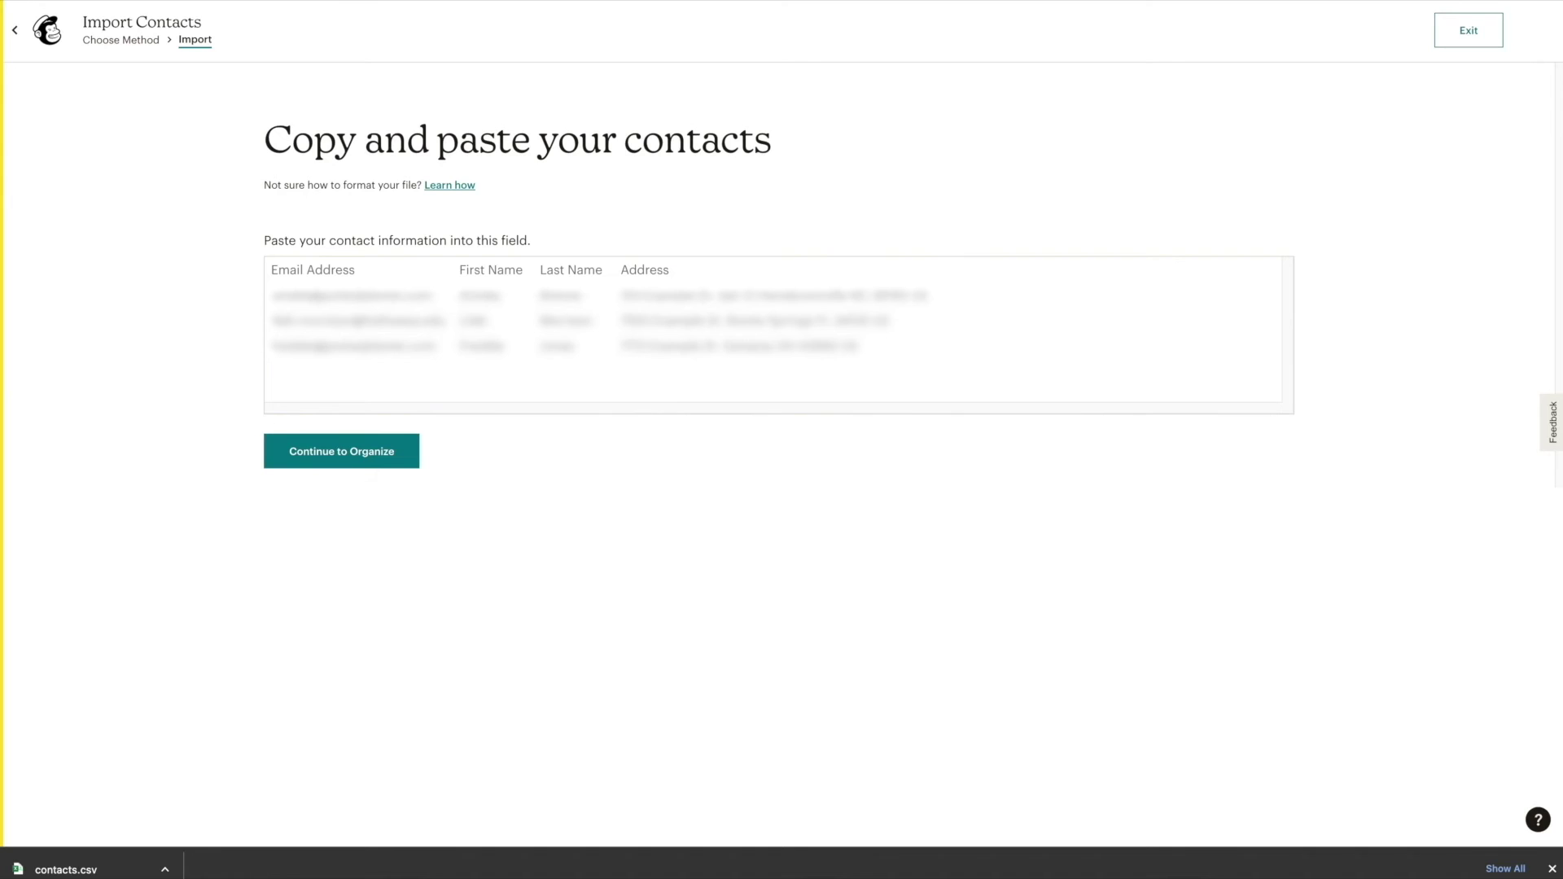
# Step: Switch to the contacts spreadsheet in Google Sheets and replace the last names in cells C17, C19 and C20
pyautogui.hotkey('ctrl', 'Tab')
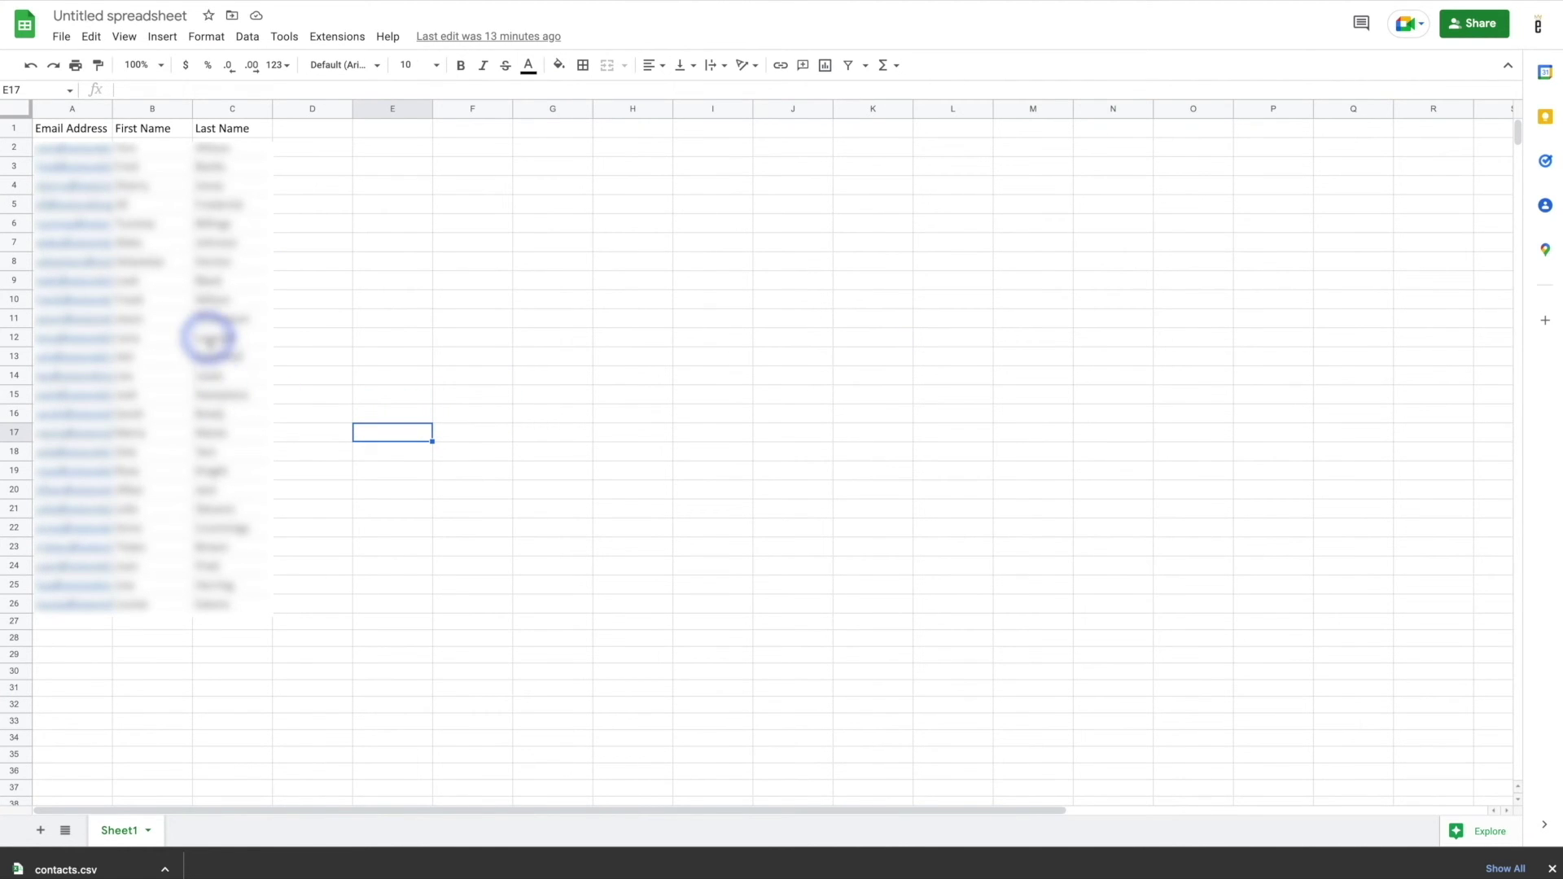
pyautogui.click(236, 432)
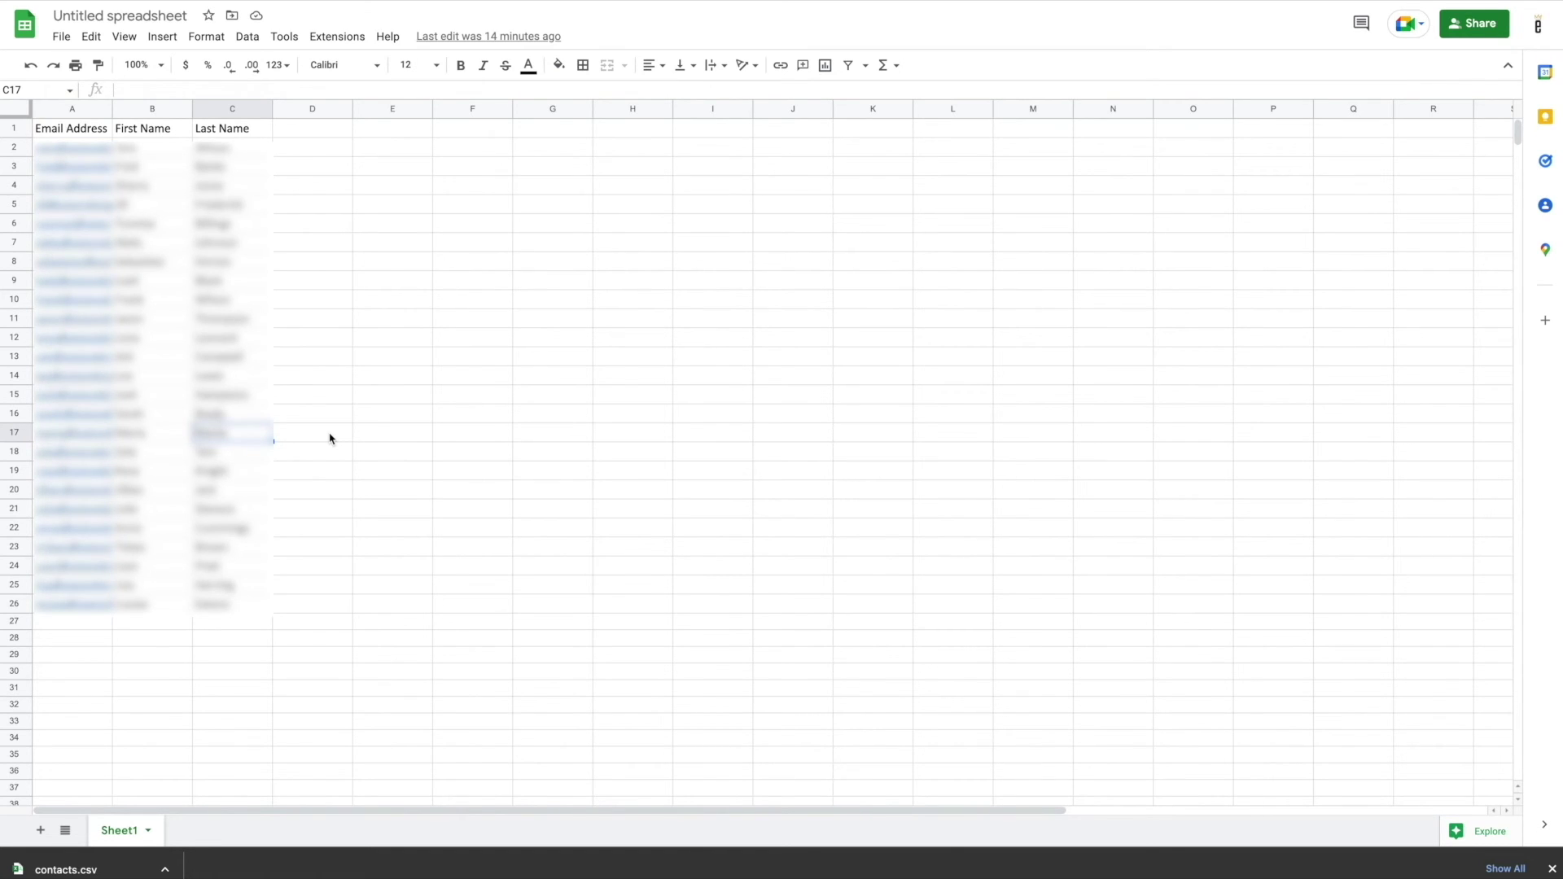
pyautogui.click(329, 434)
pyautogui.press('Return')
pyautogui.press('Return')
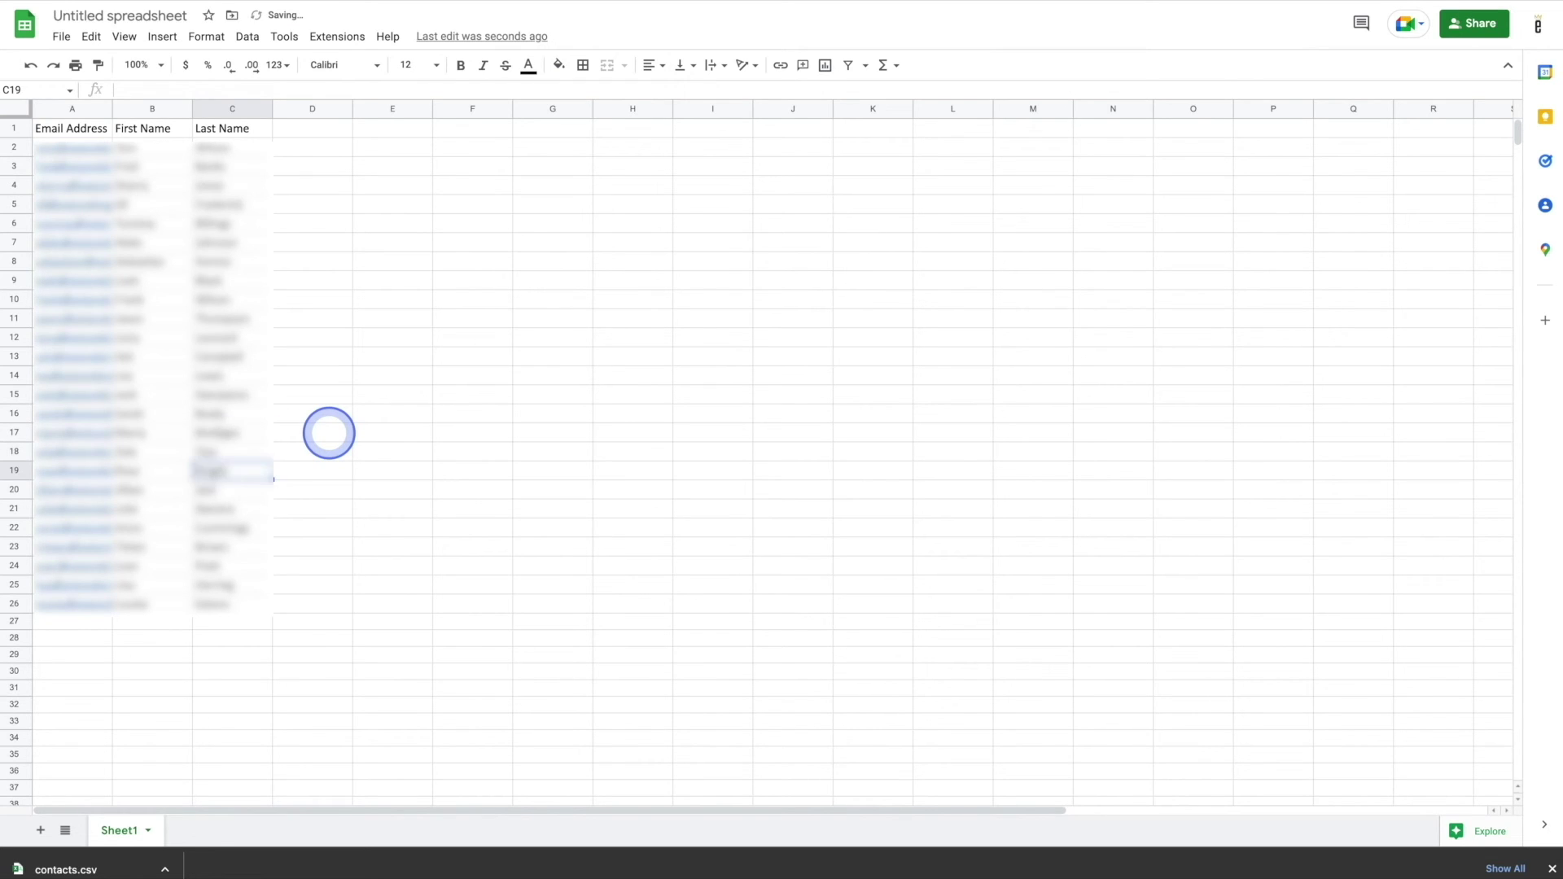
pyautogui.press('Return')
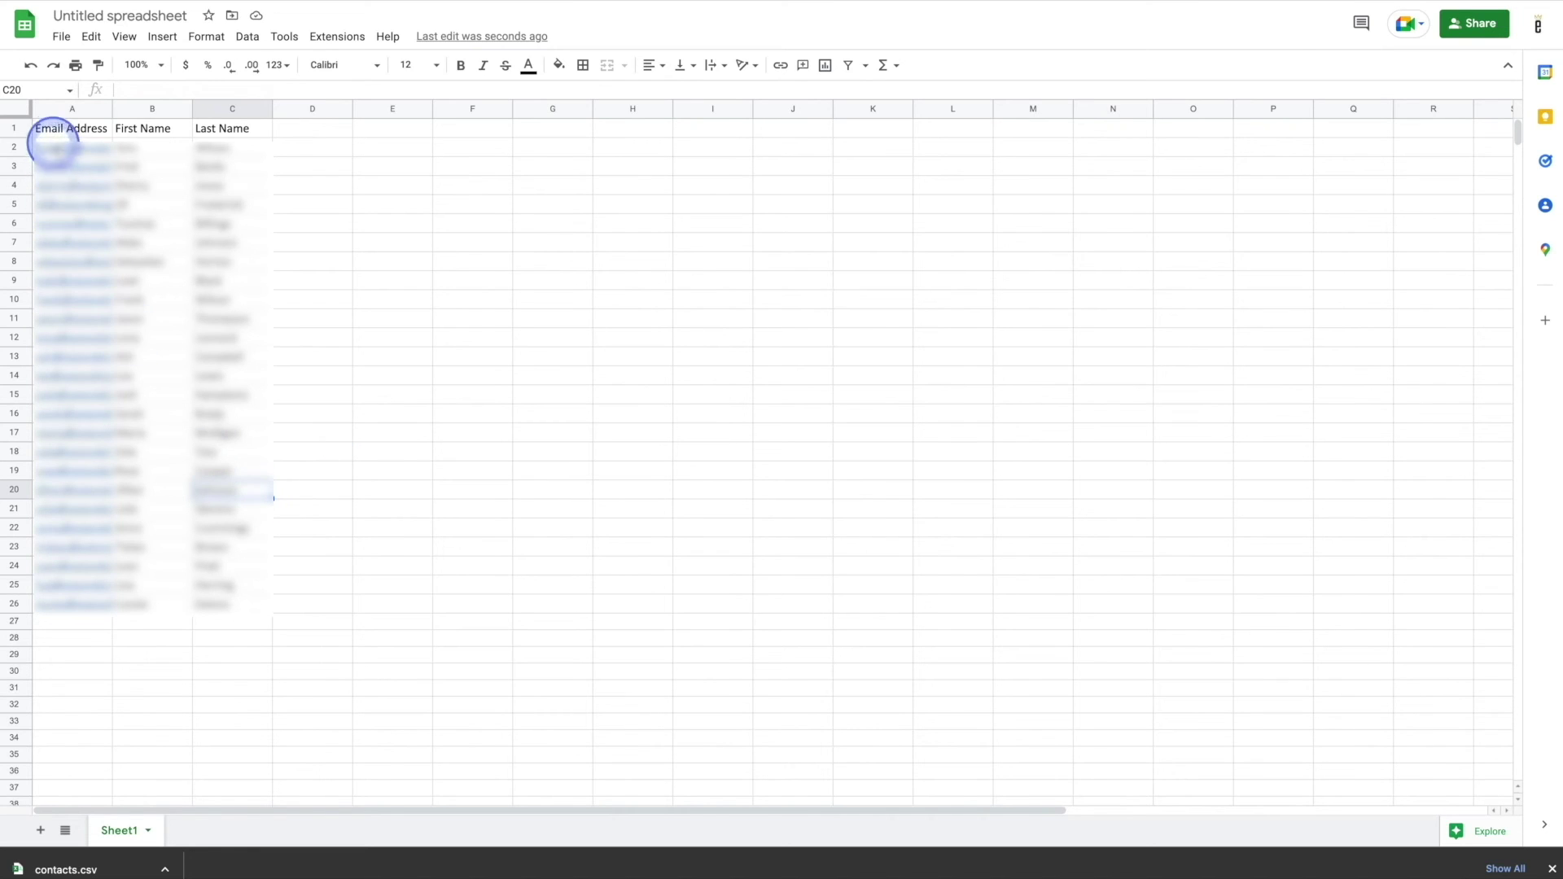
# Step: Copy the contact range A1:C26, paste it into Mailchimp's contact information field and proceed to organizing the contacts
pyautogui.moveTo(46, 126); pyautogui.dragTo(225, 604)
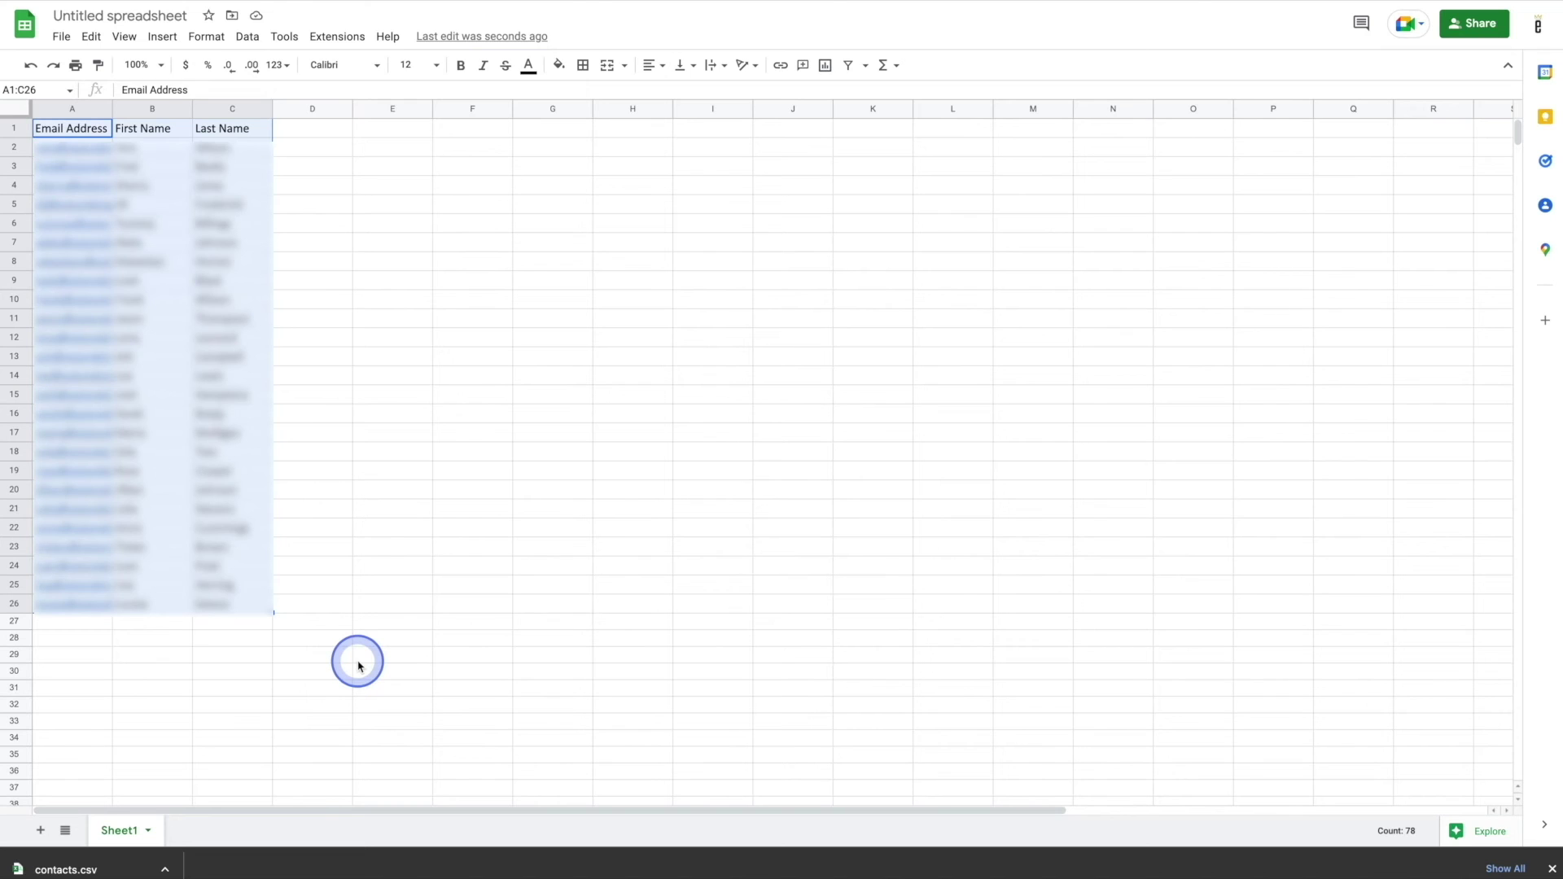
pyautogui.hotkey('ctrl', 'c')
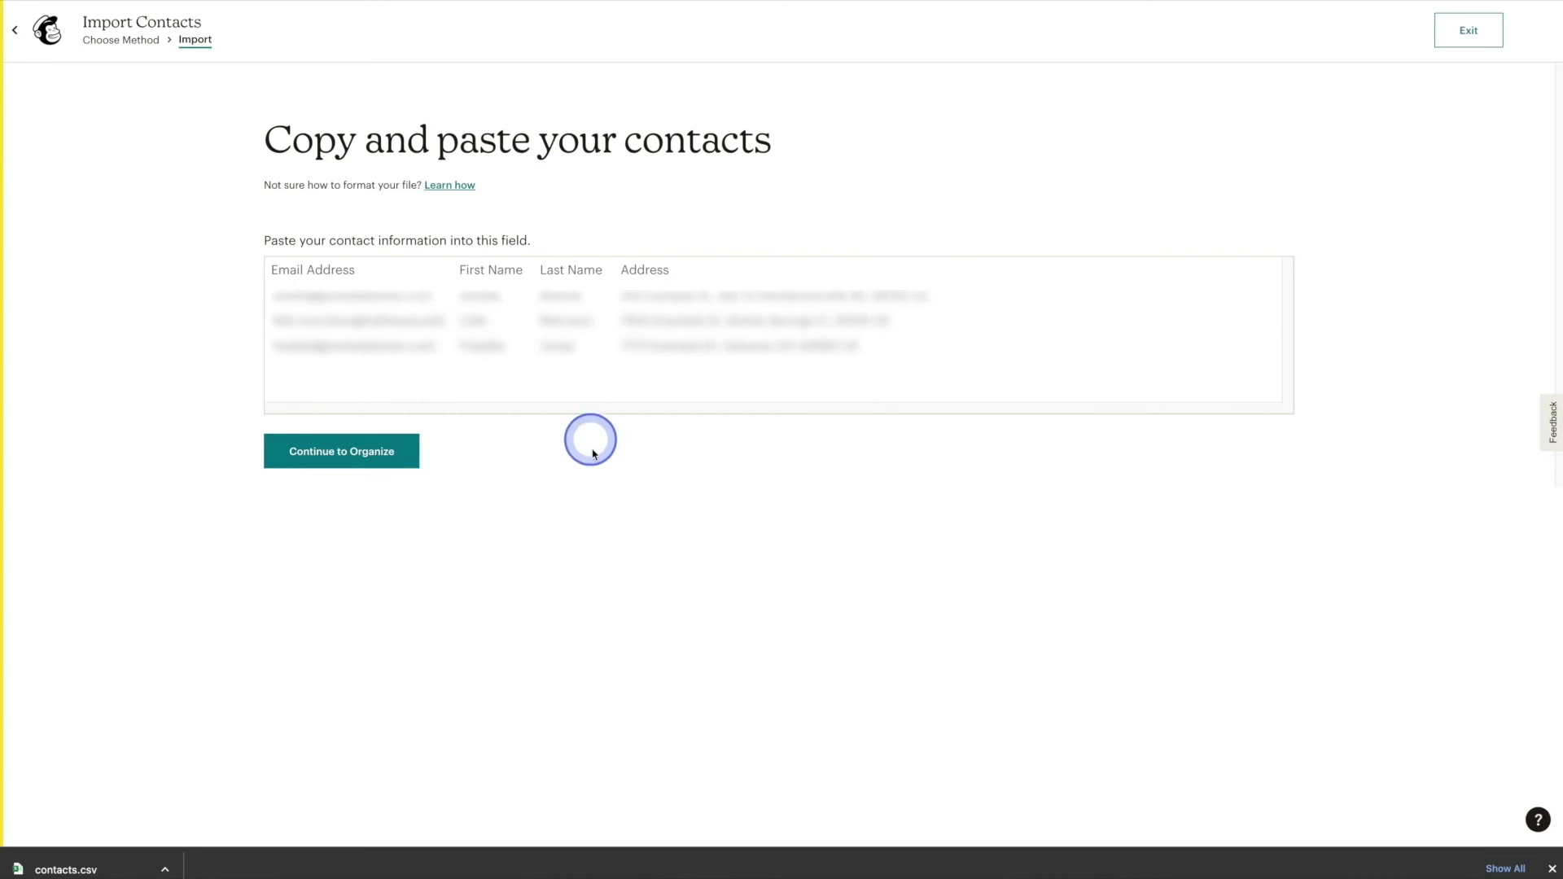
pyautogui.click(400, 269)
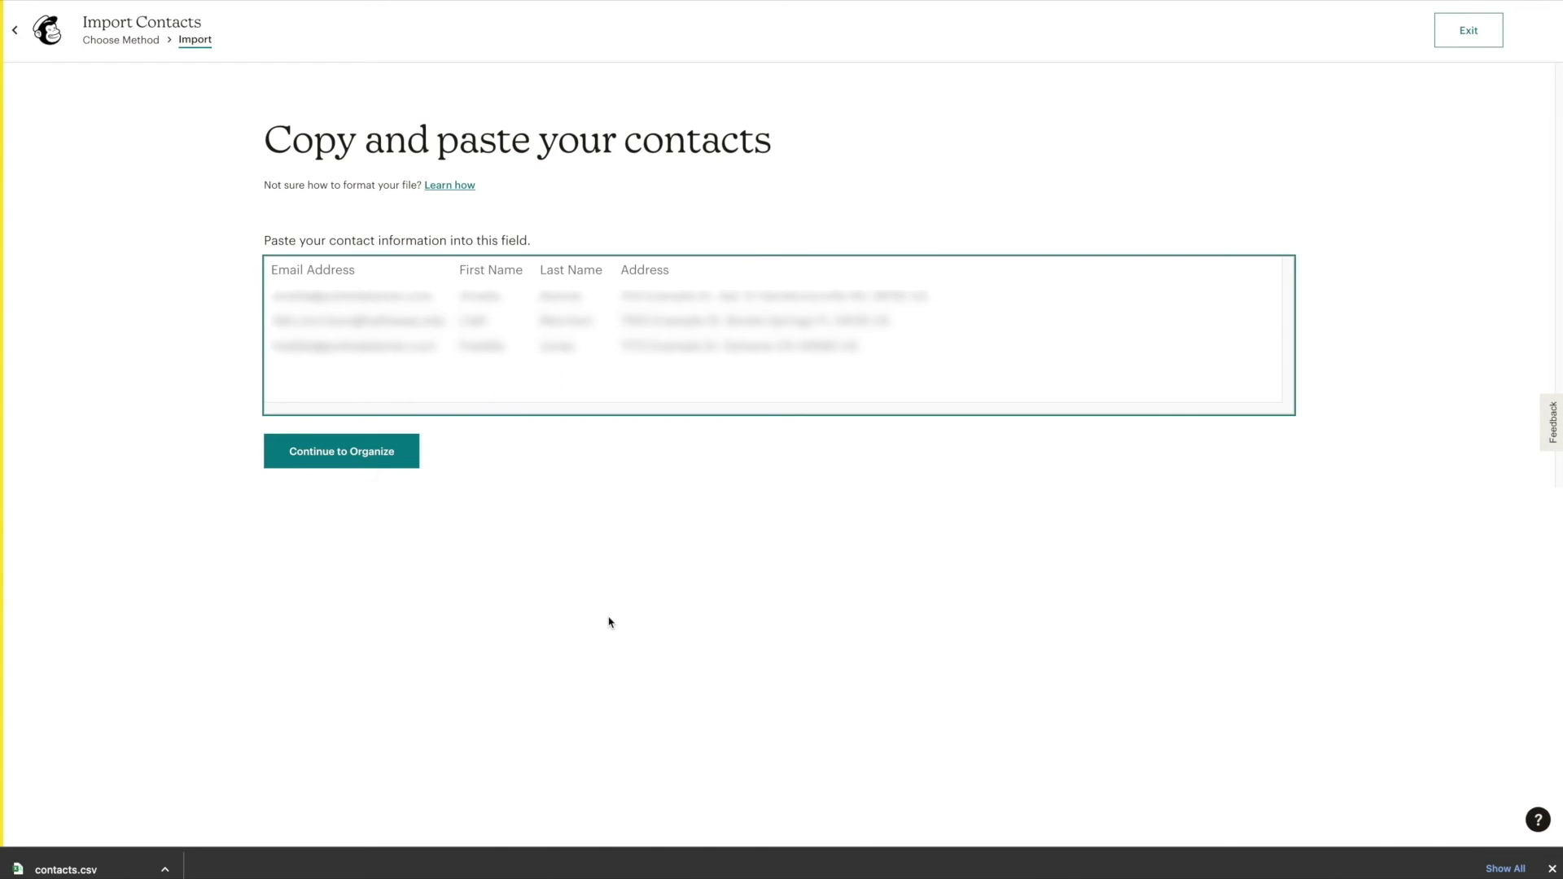
pyautogui.hotkey('ctrl', 'v')
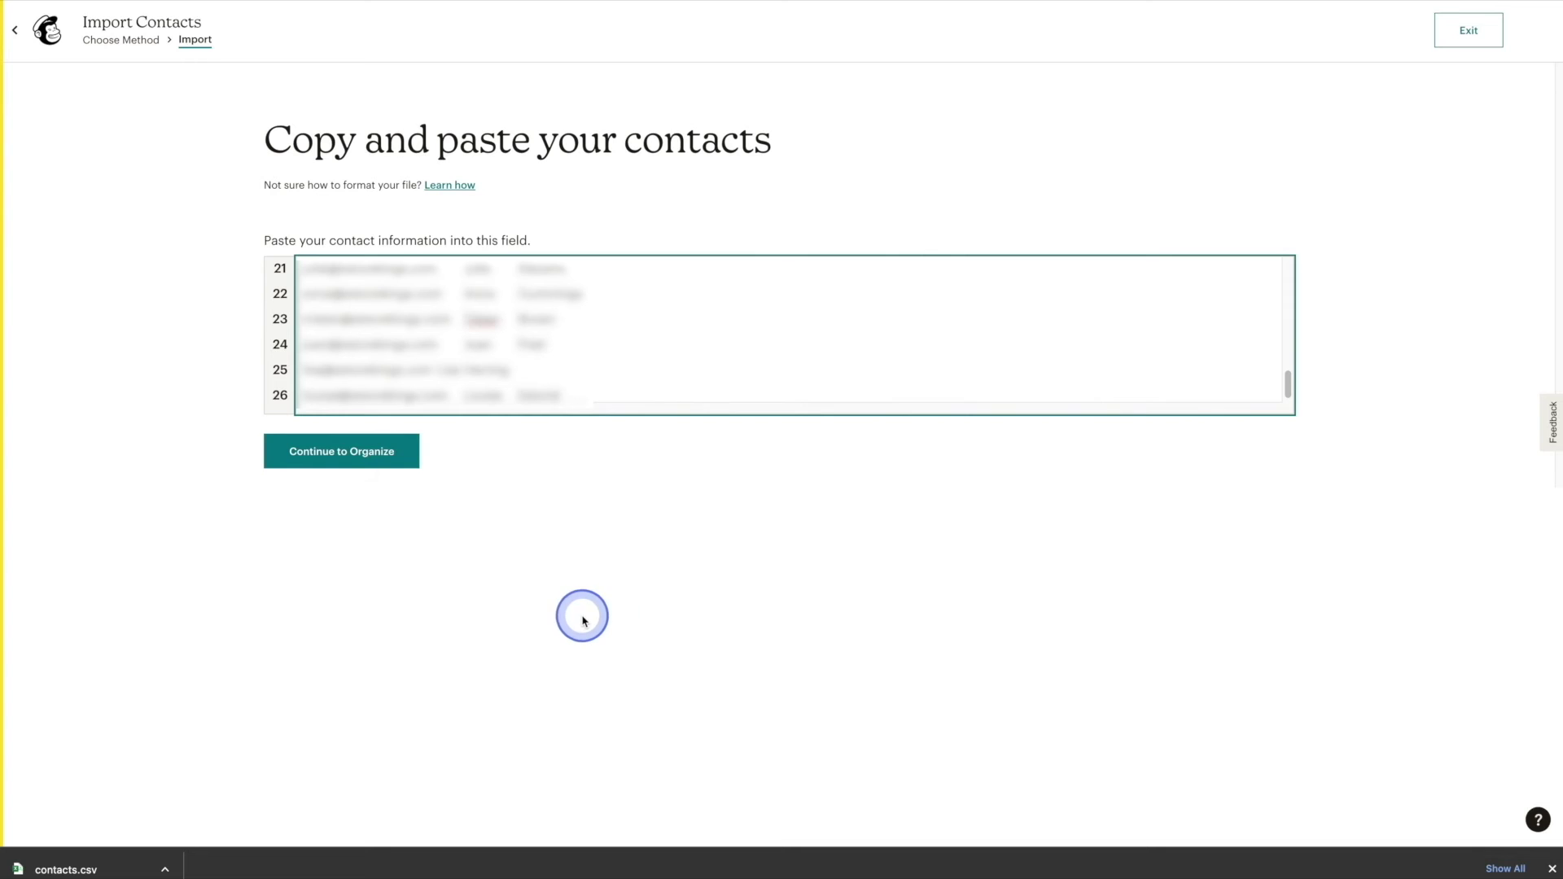
pyautogui.click(373, 461)
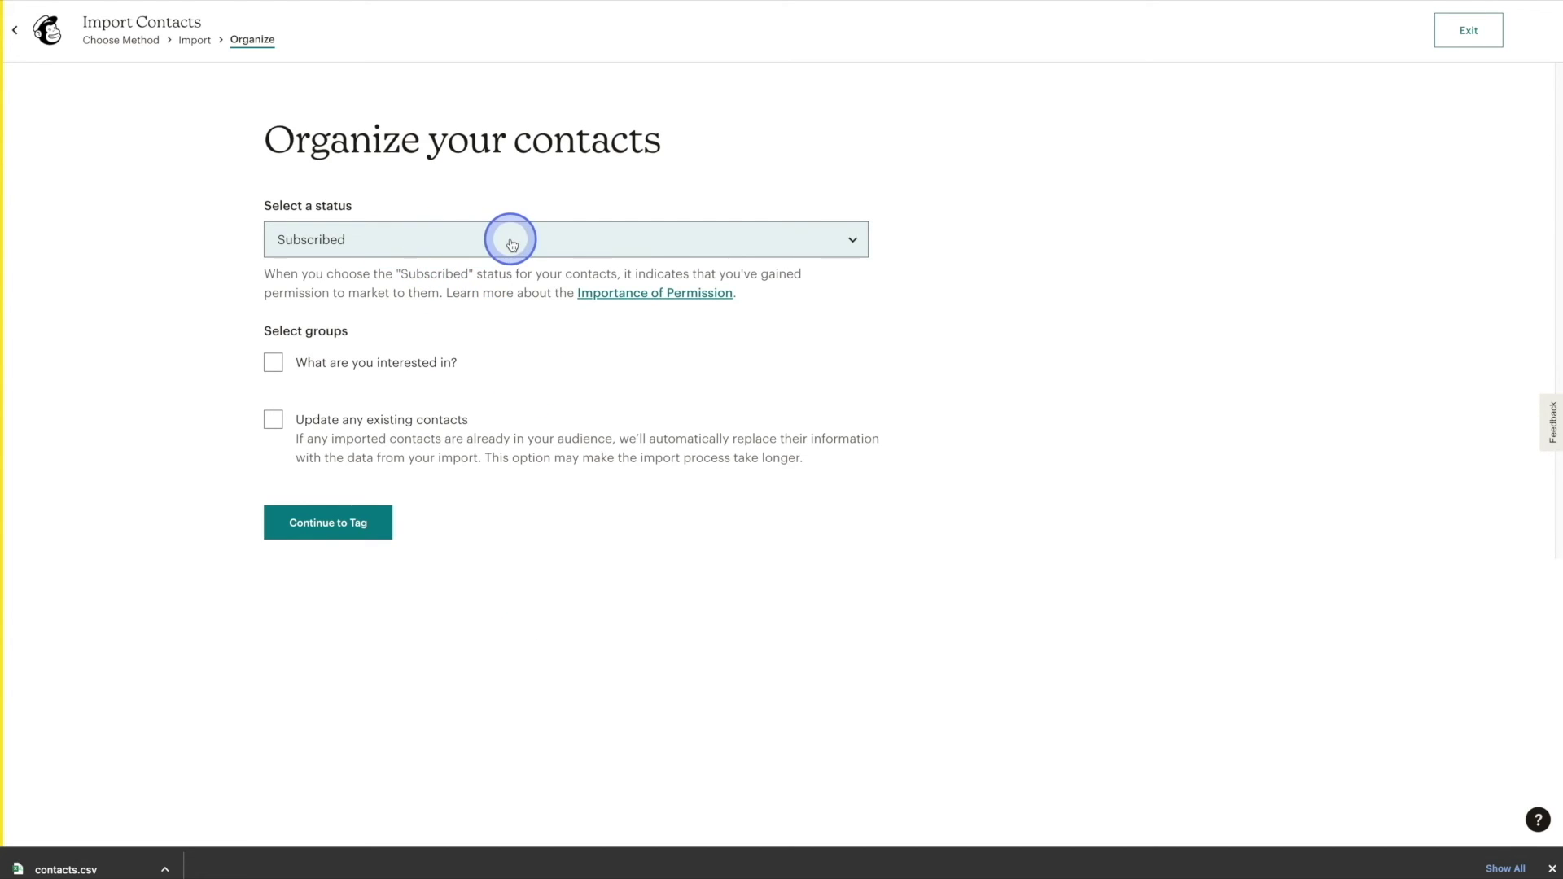
# Step: Assign the pasted contacts to the Digital Marketing group with updating of existing contacts enabled, and proceed to column matching without adding tags
pyautogui.click(274, 361)
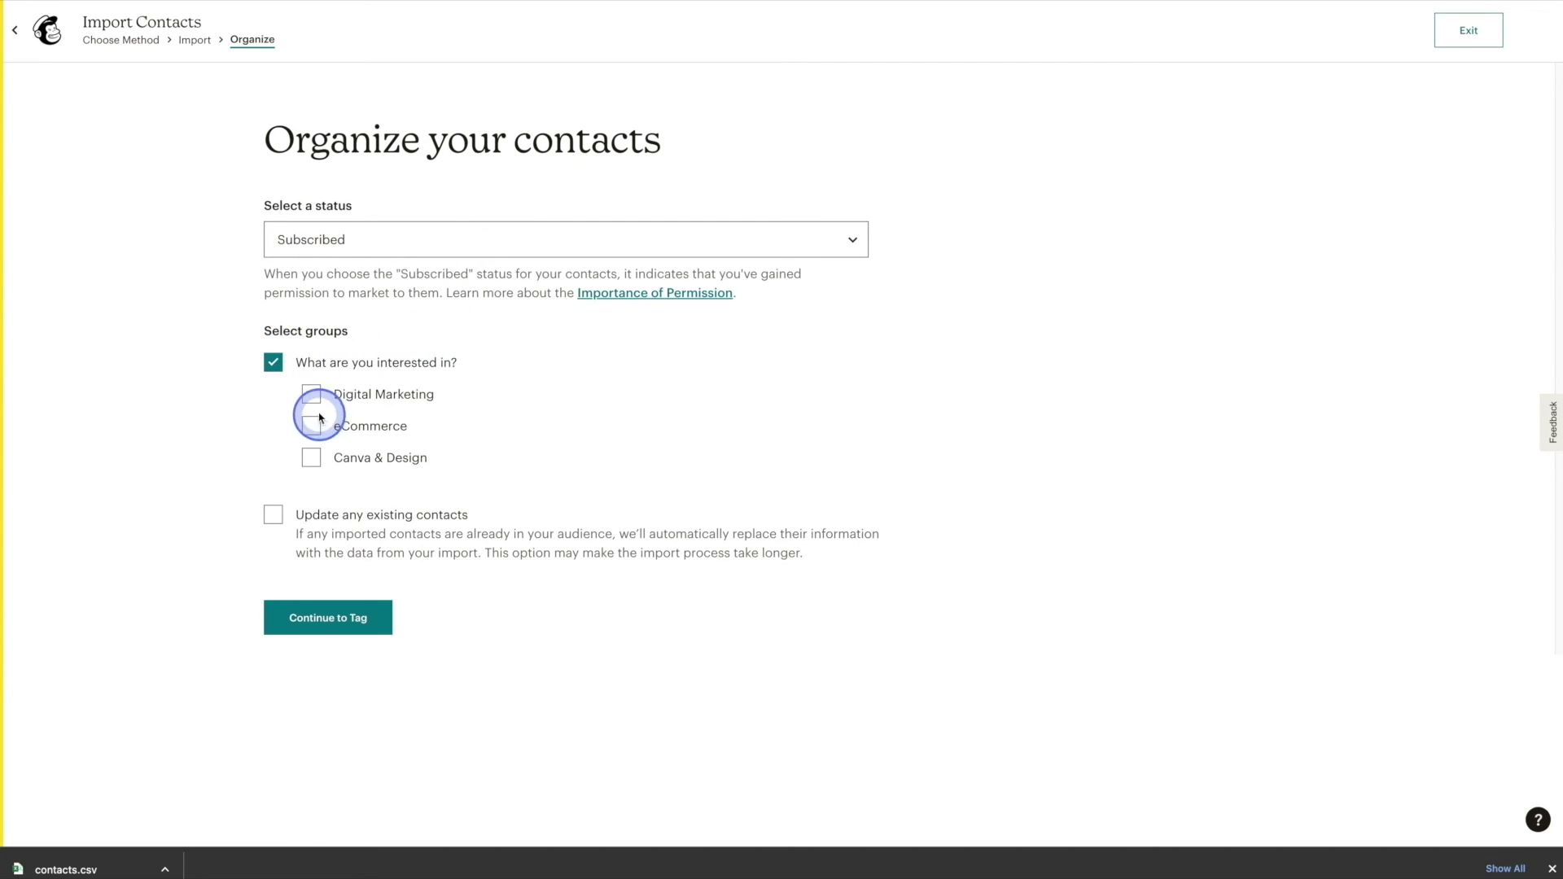
pyautogui.click(311, 394)
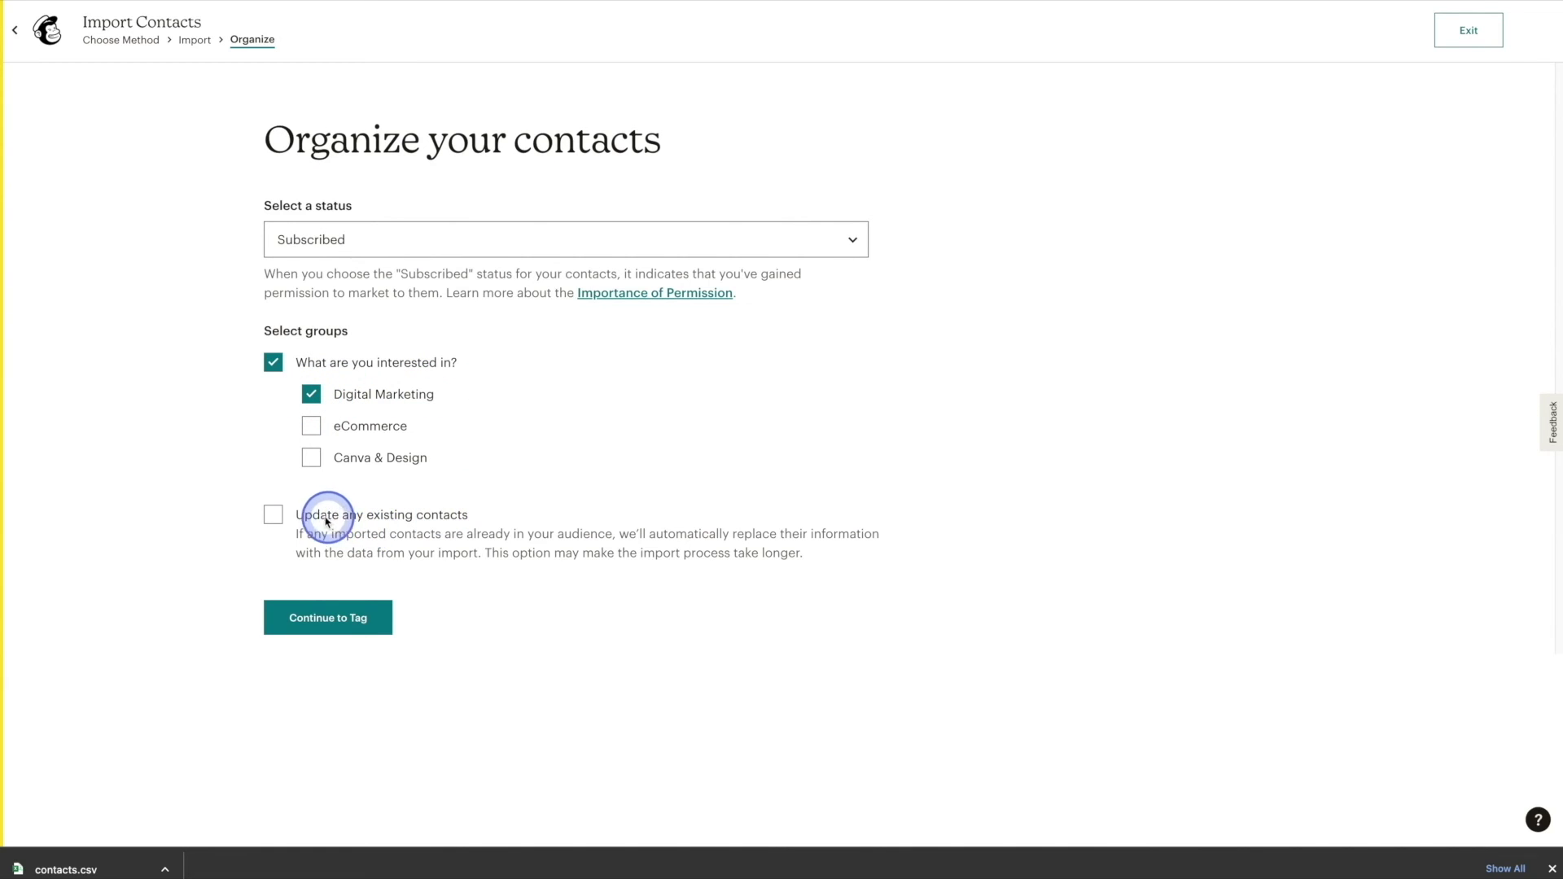
pyautogui.click(272, 514)
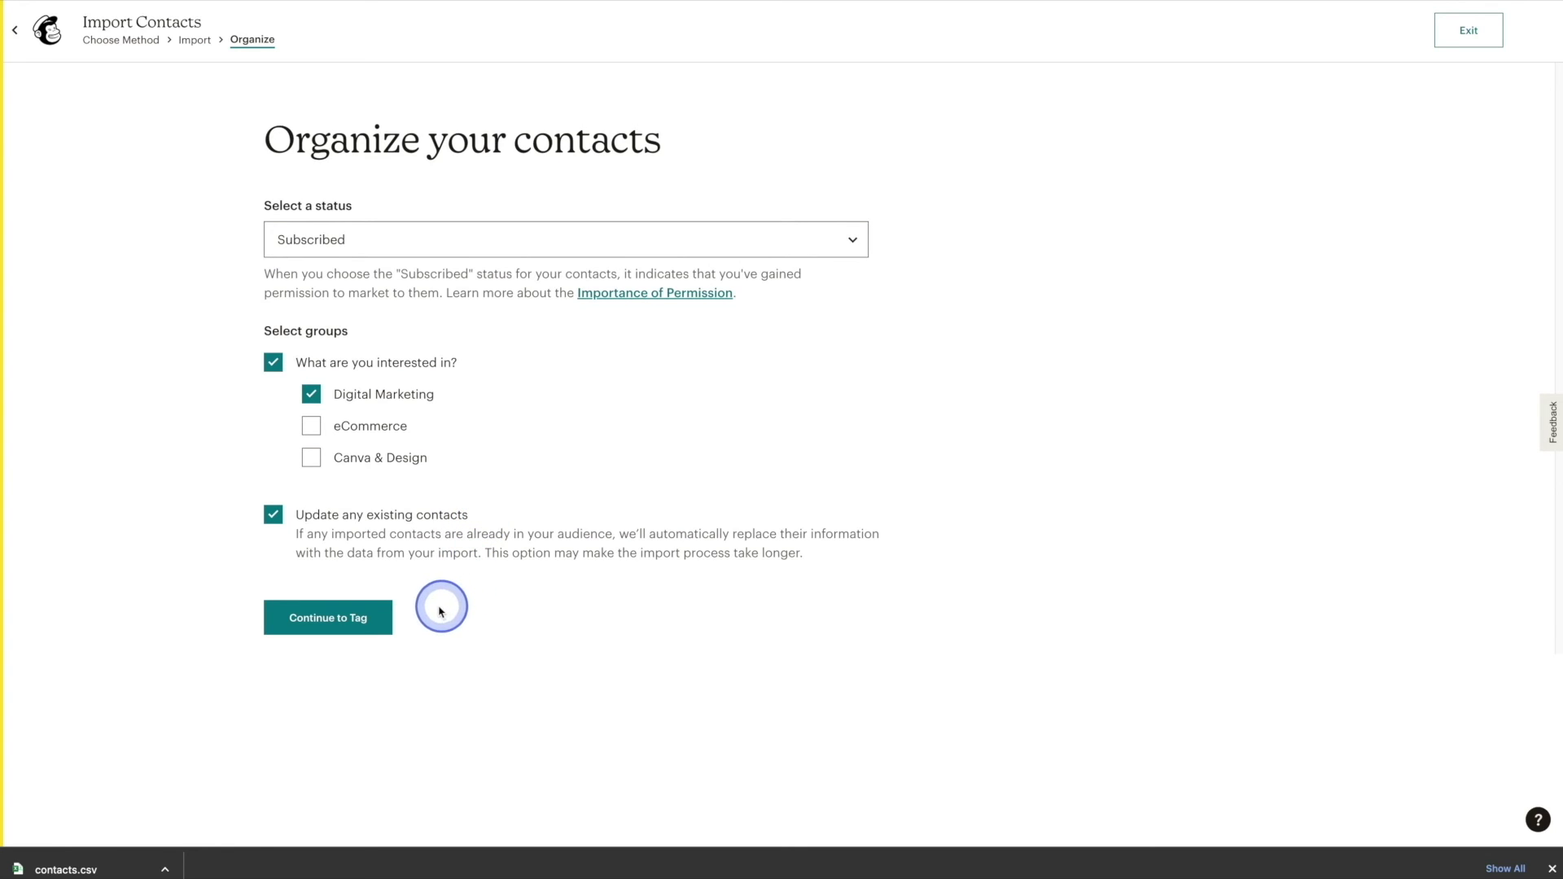
pyautogui.click(384, 614)
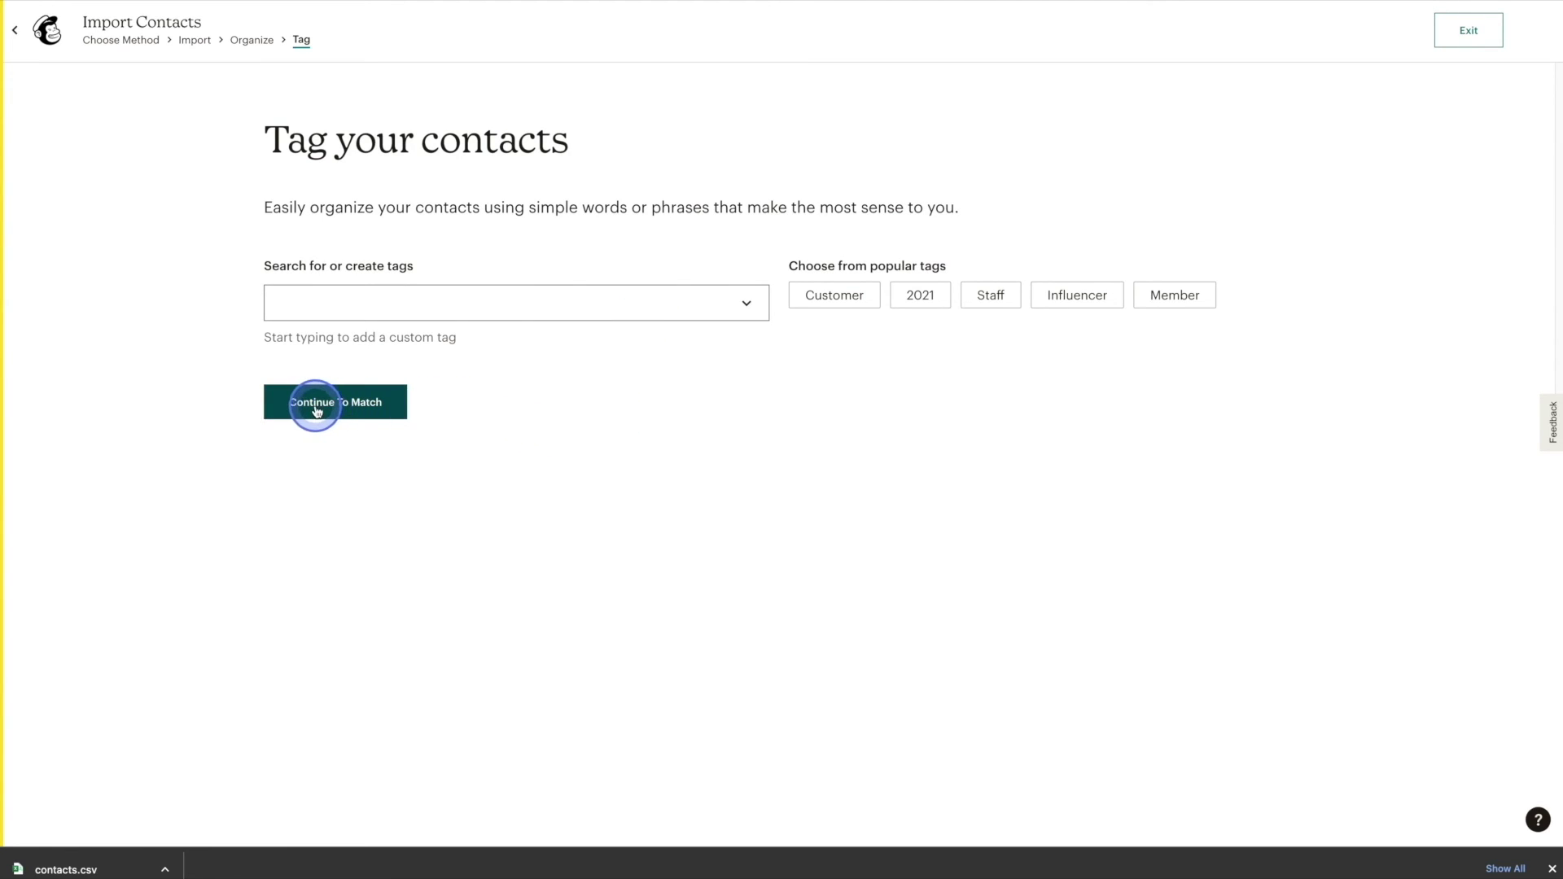
pyautogui.click(365, 417)
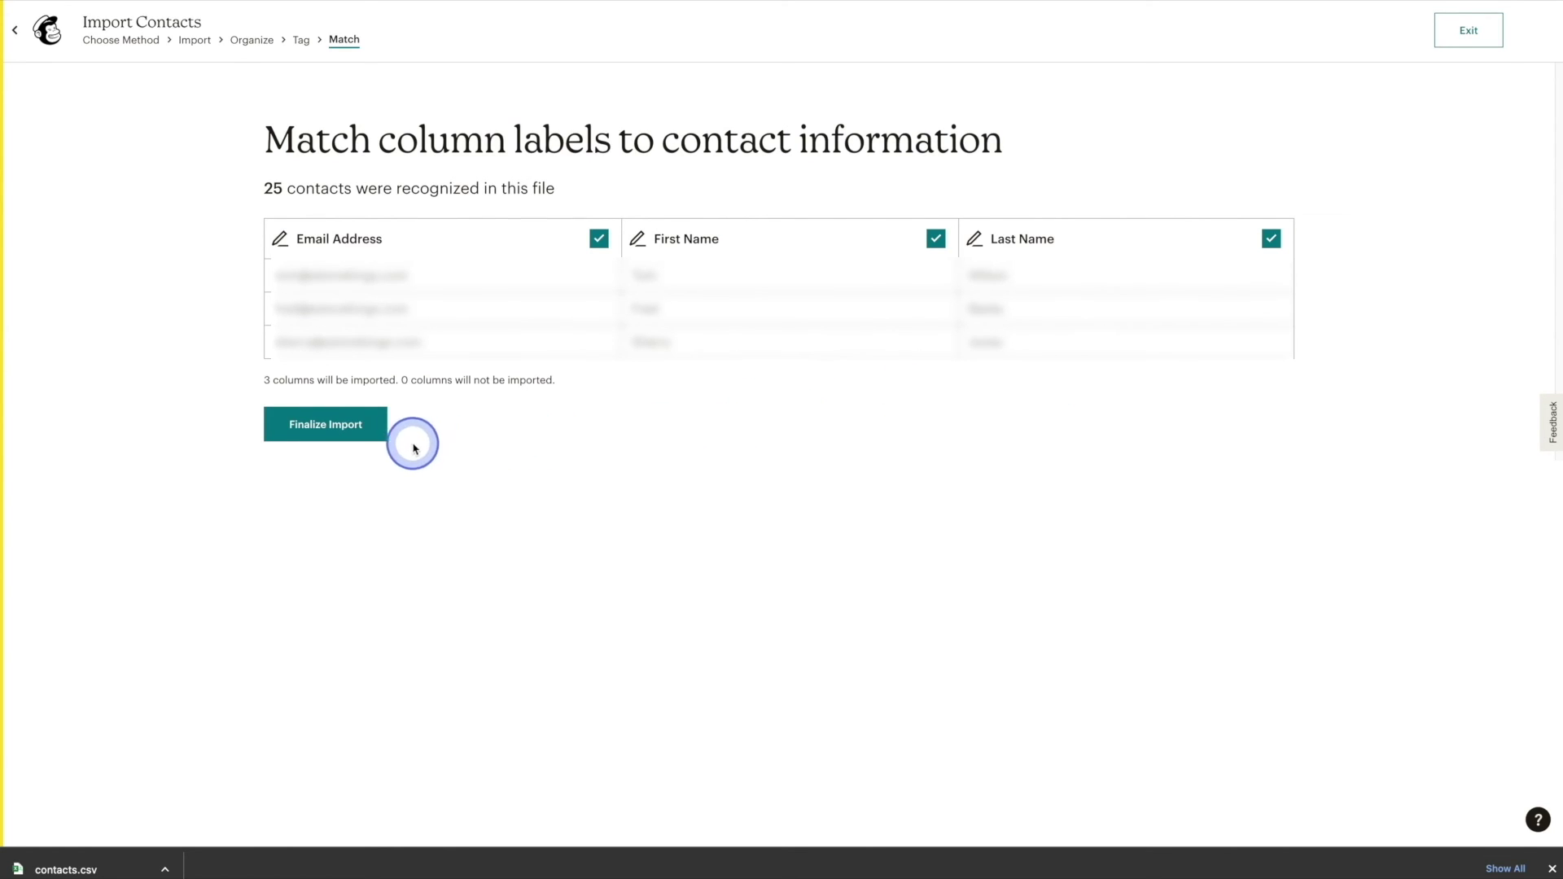
# Step: Accept the matched columns, review the update and group settings in the summary, and complete the copy-and-paste import
pyautogui.click(373, 434)
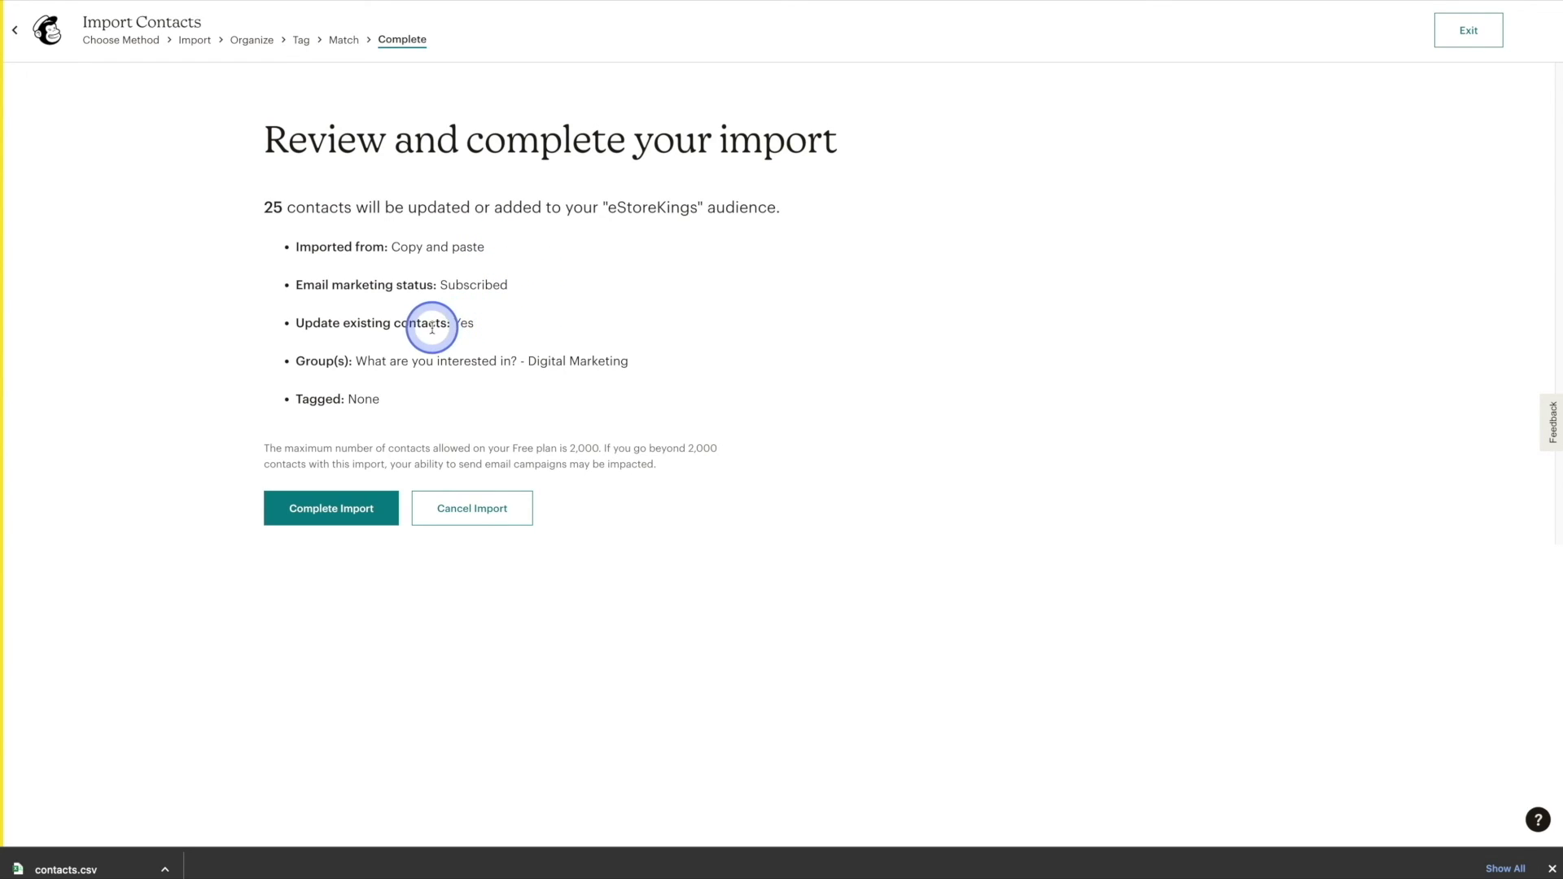
pyautogui.doubleClick(471, 324)
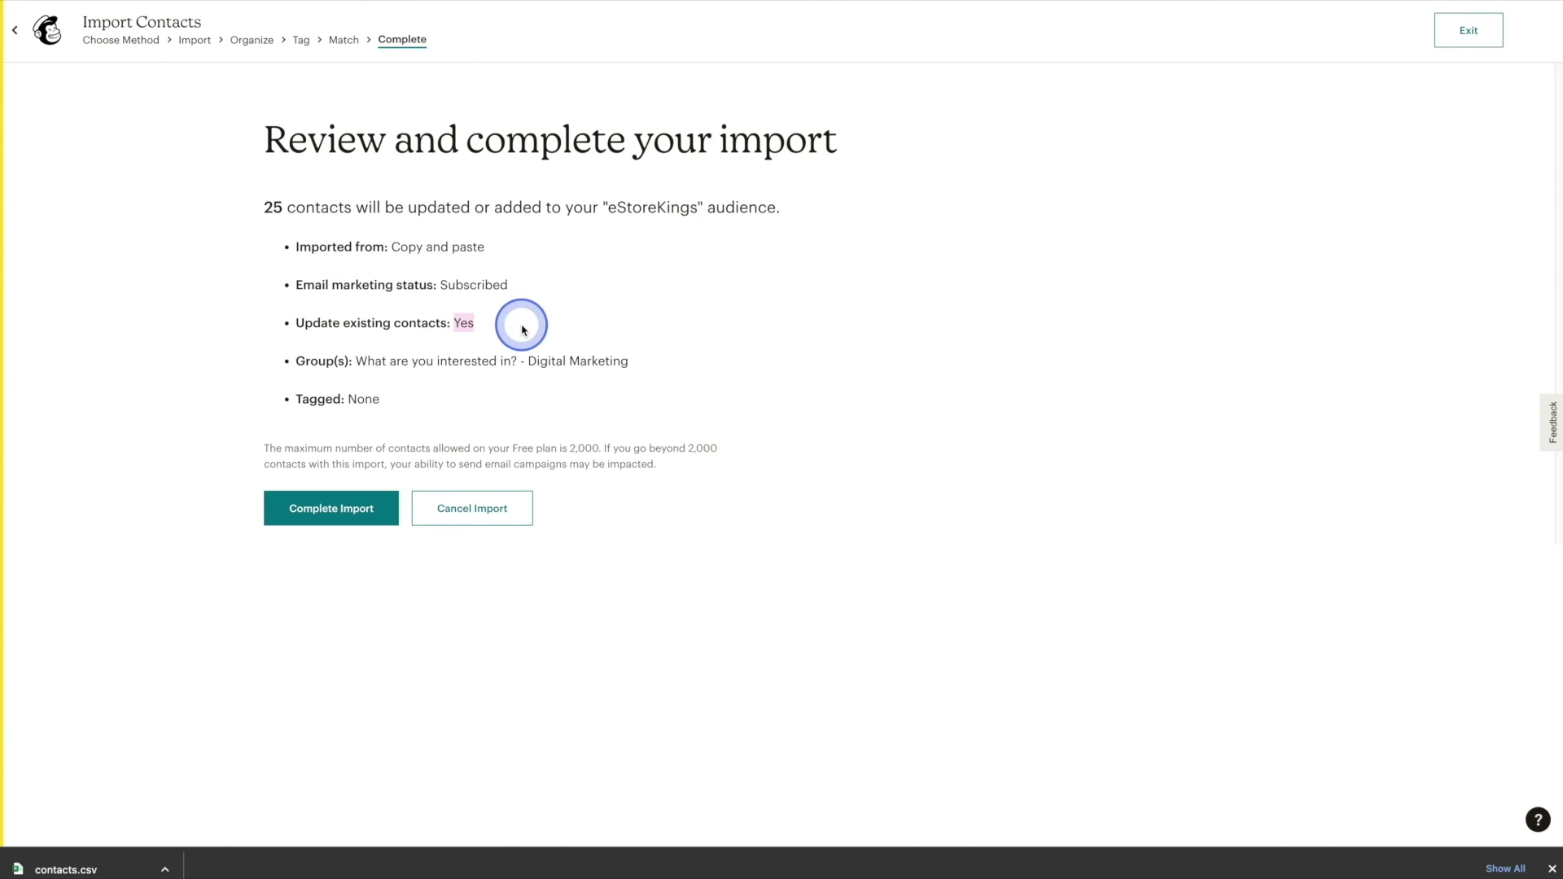
pyautogui.click(524, 361)
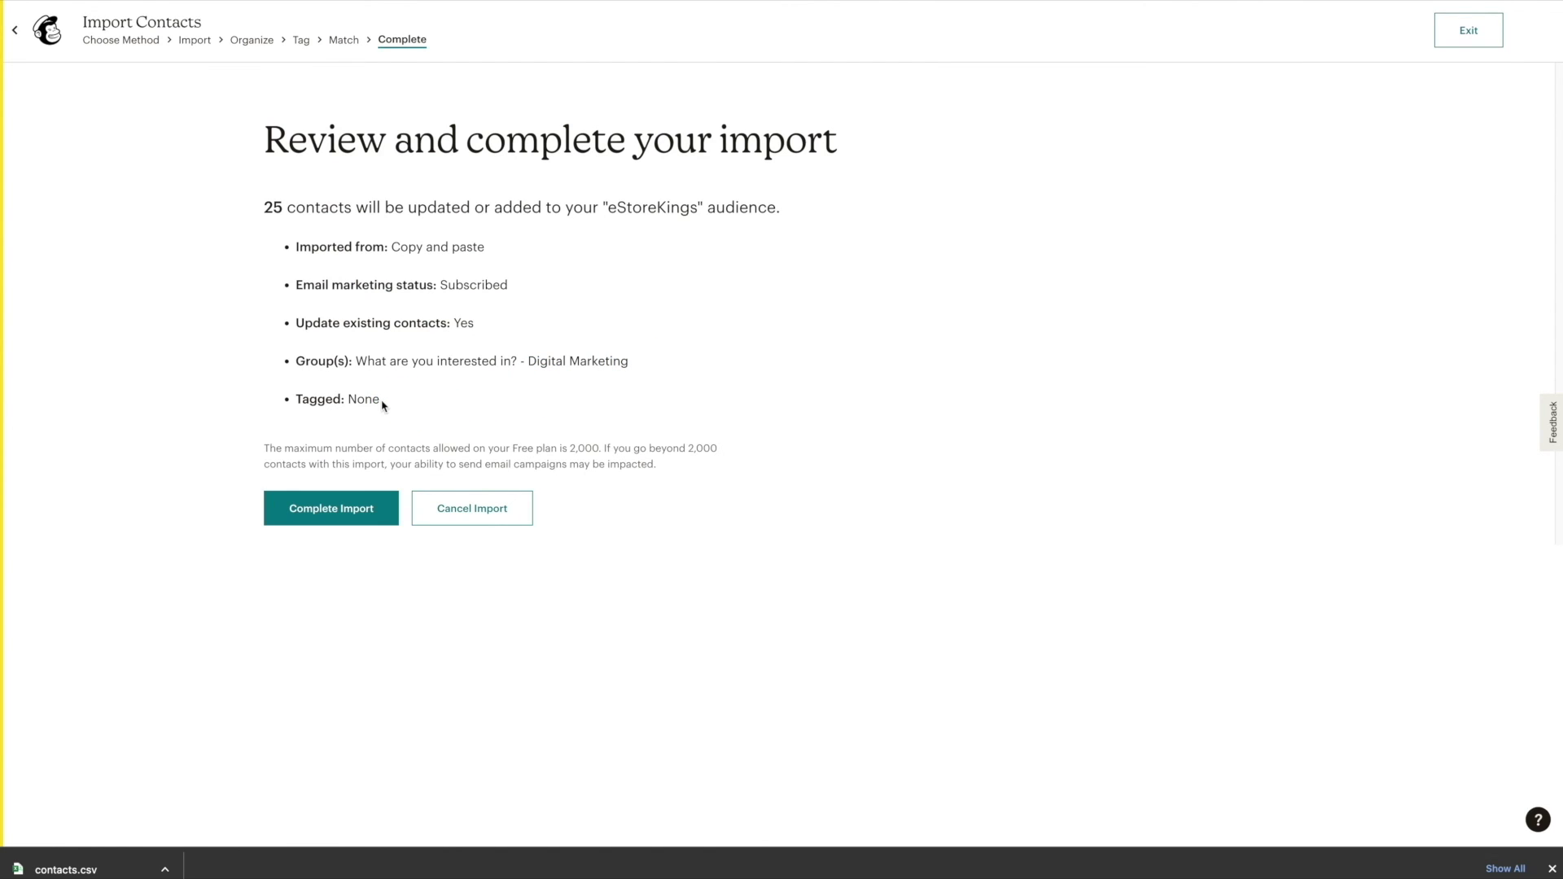
pyautogui.click(388, 511)
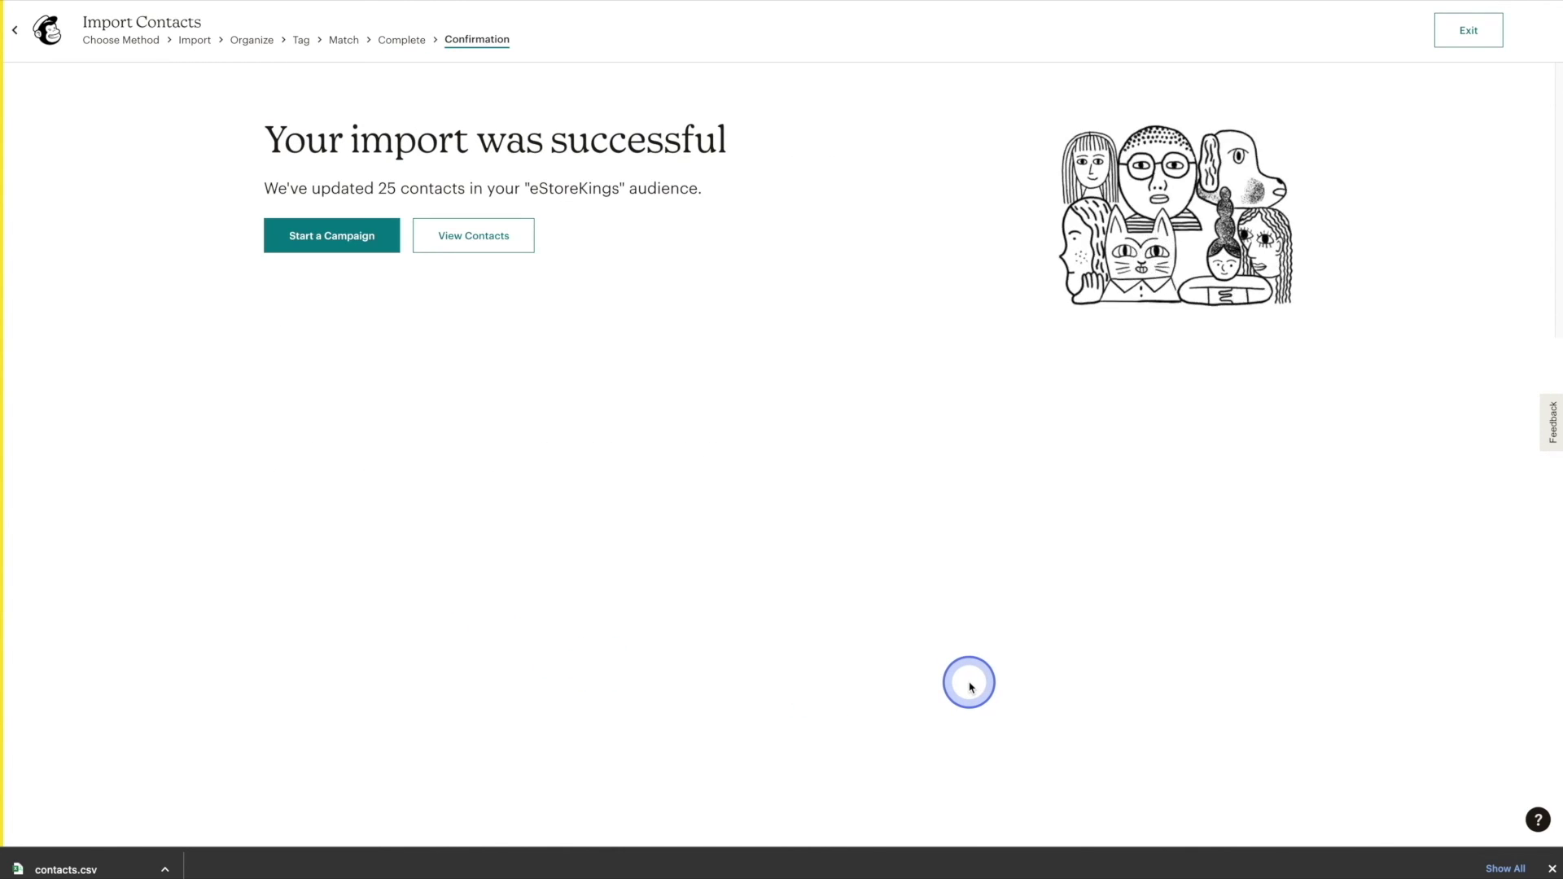